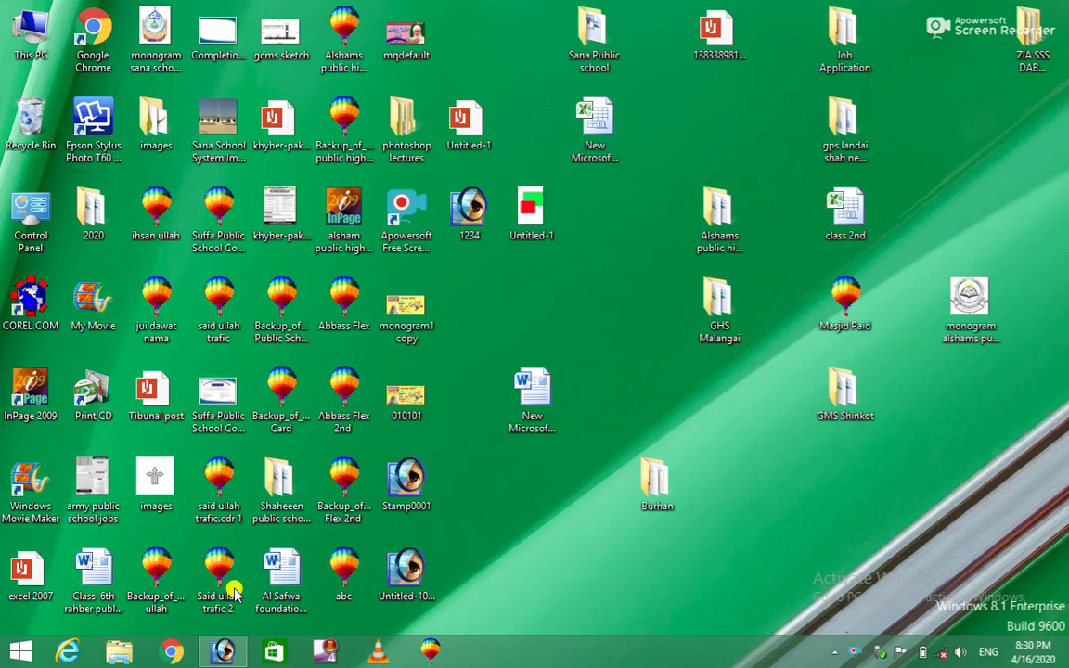
- Restore Photoshop and open the Ducky sample image from the Samples folder
left_click(219, 651)
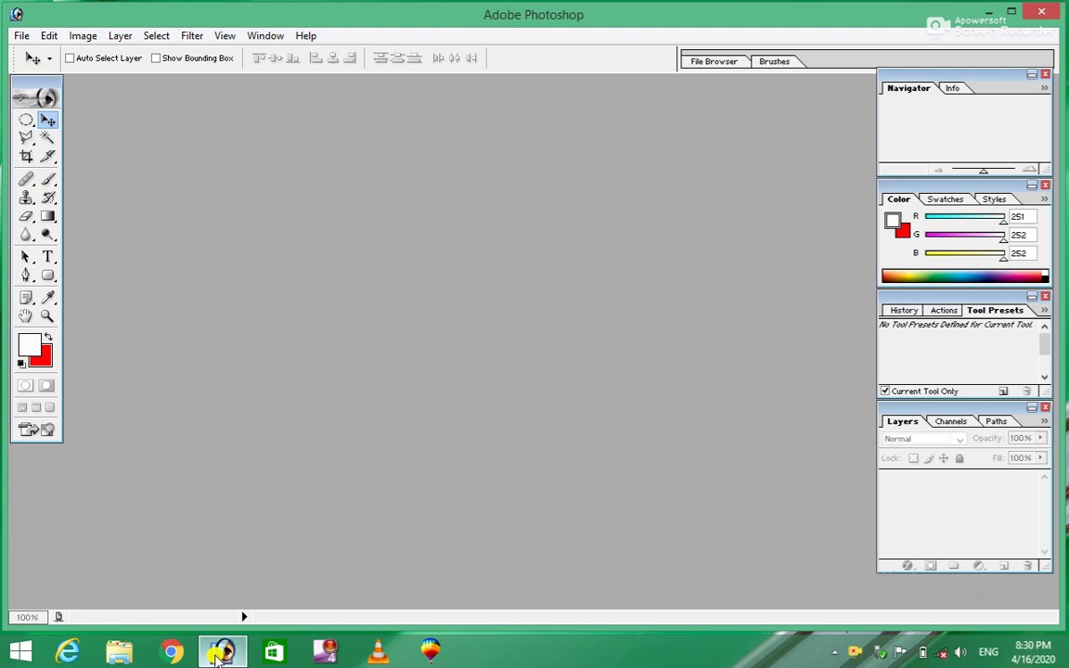
left_click(88, 37)
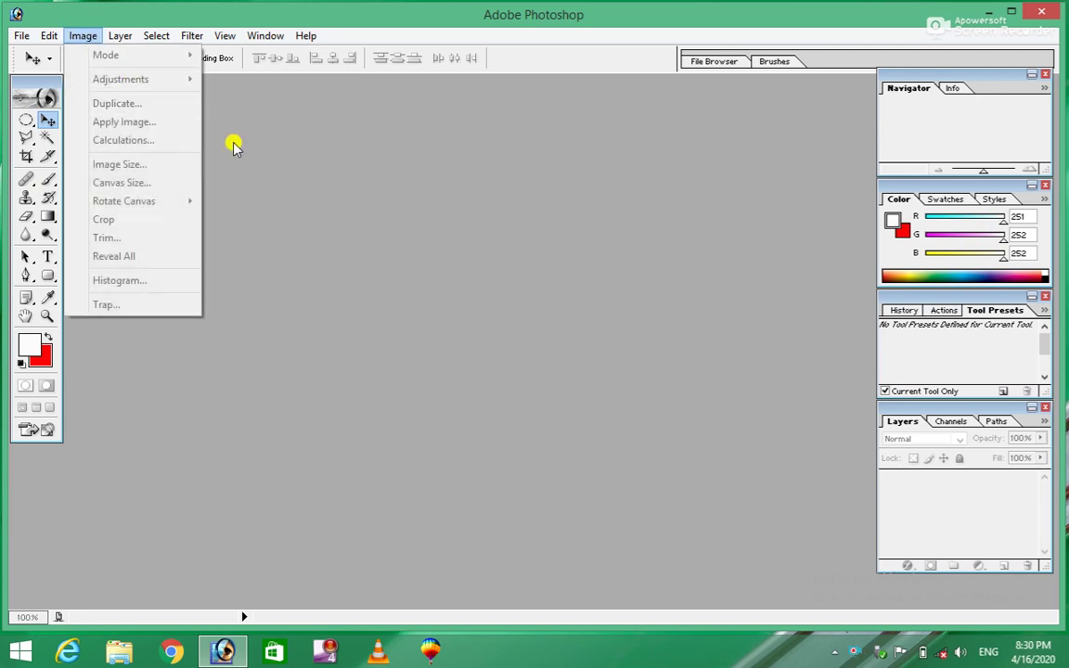
left_click(451, 234)
double_click(451, 234)
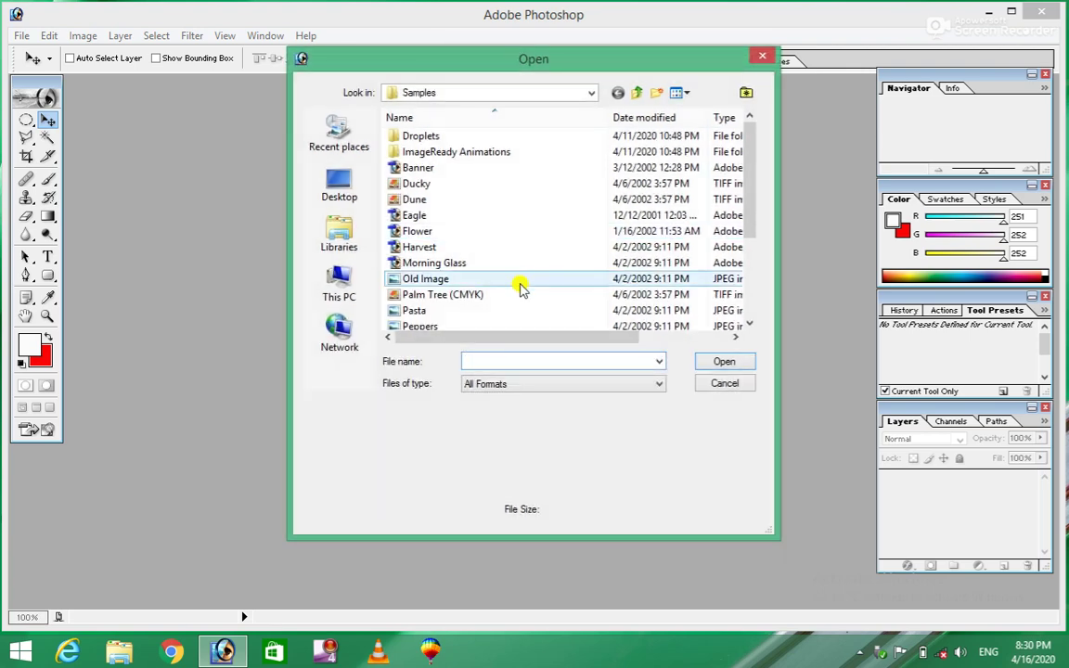
left_click(430, 184)
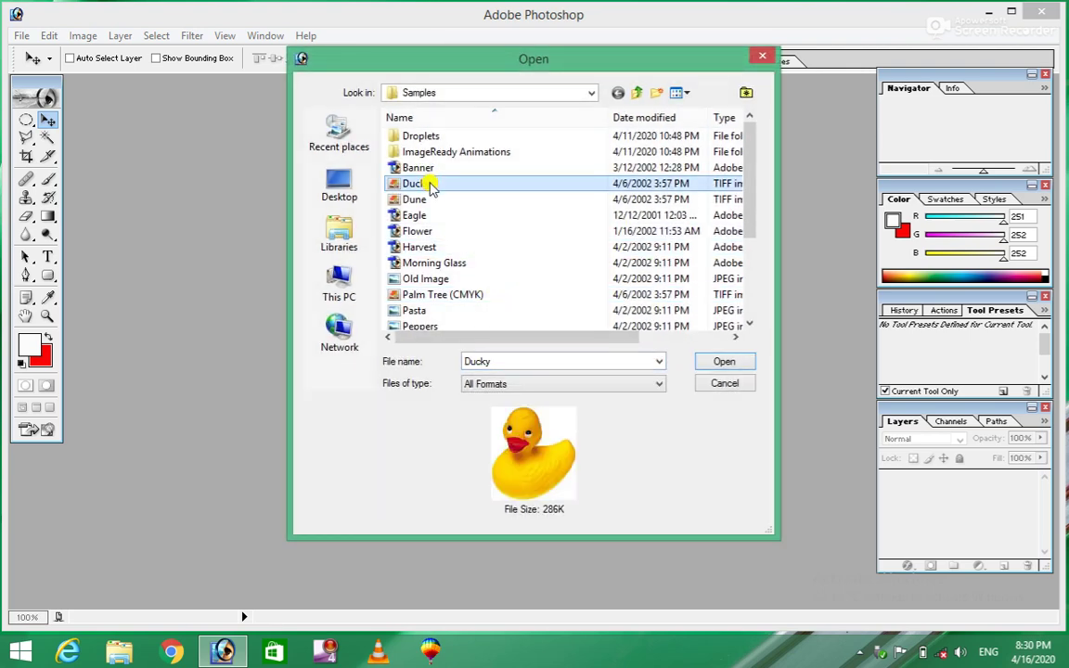
left_click(727, 361)
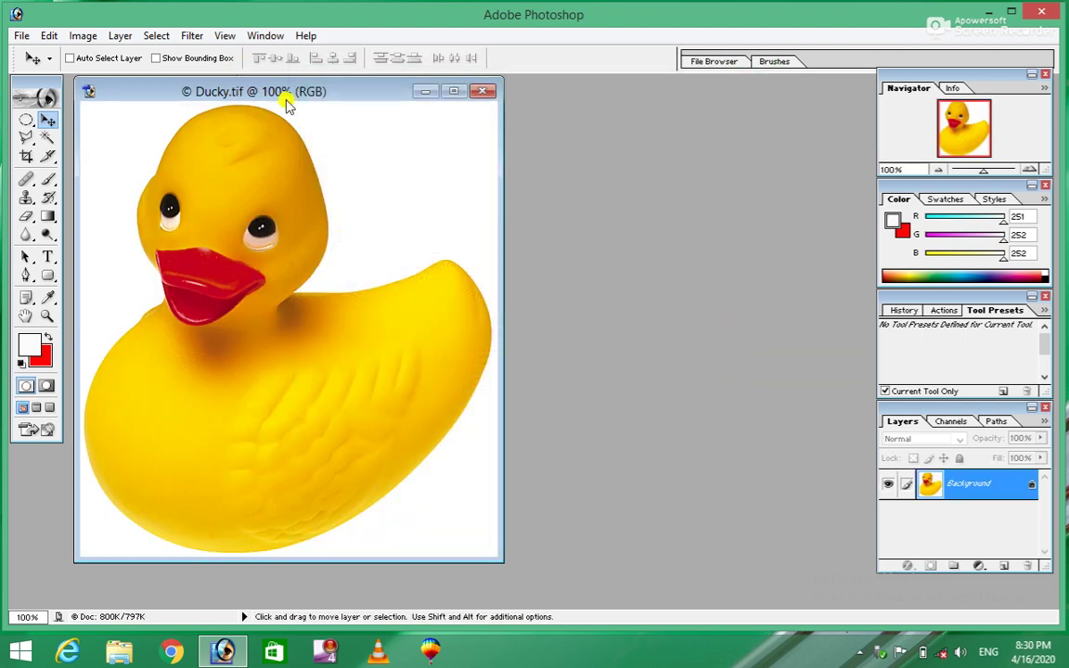
left_click_drag(278, 98, 418, 102)
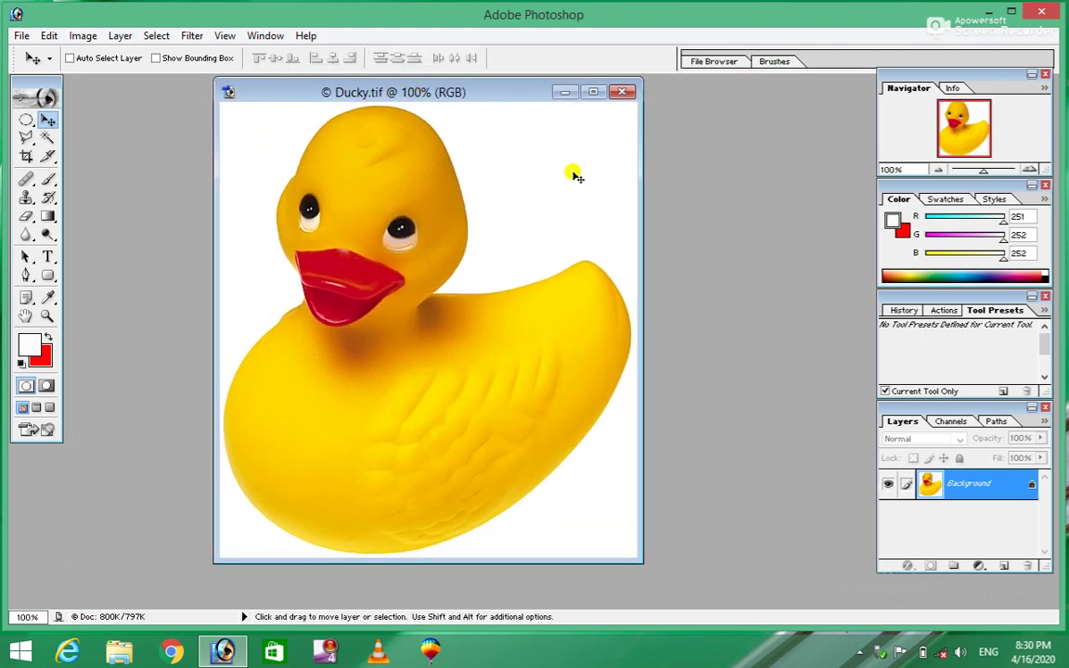
left_click(76, 36)
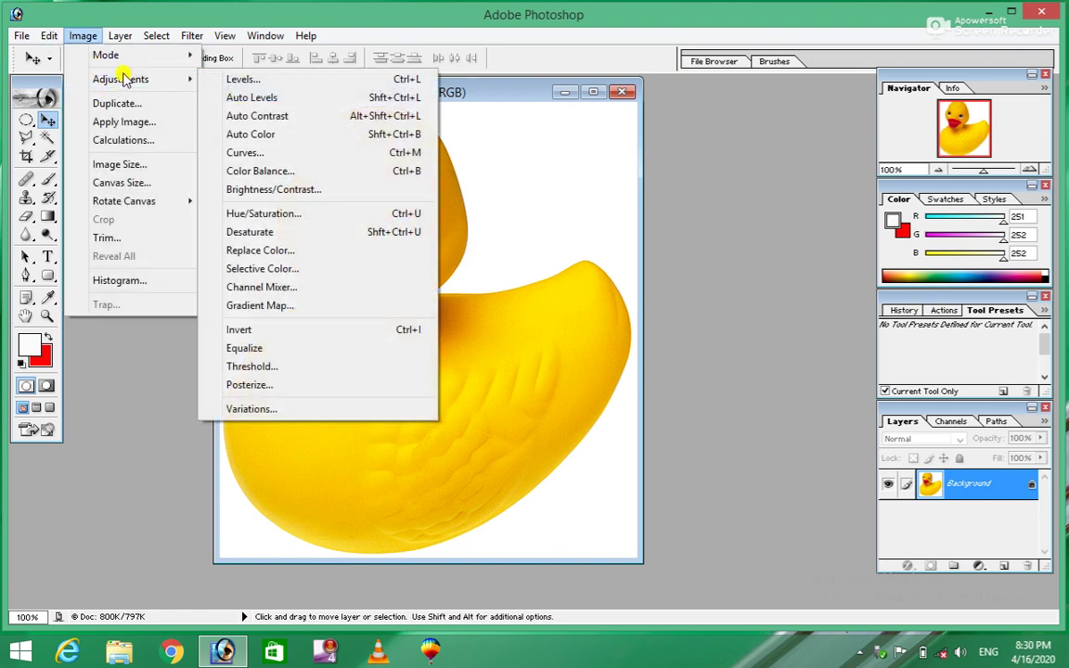
mouse_move(121, 79)
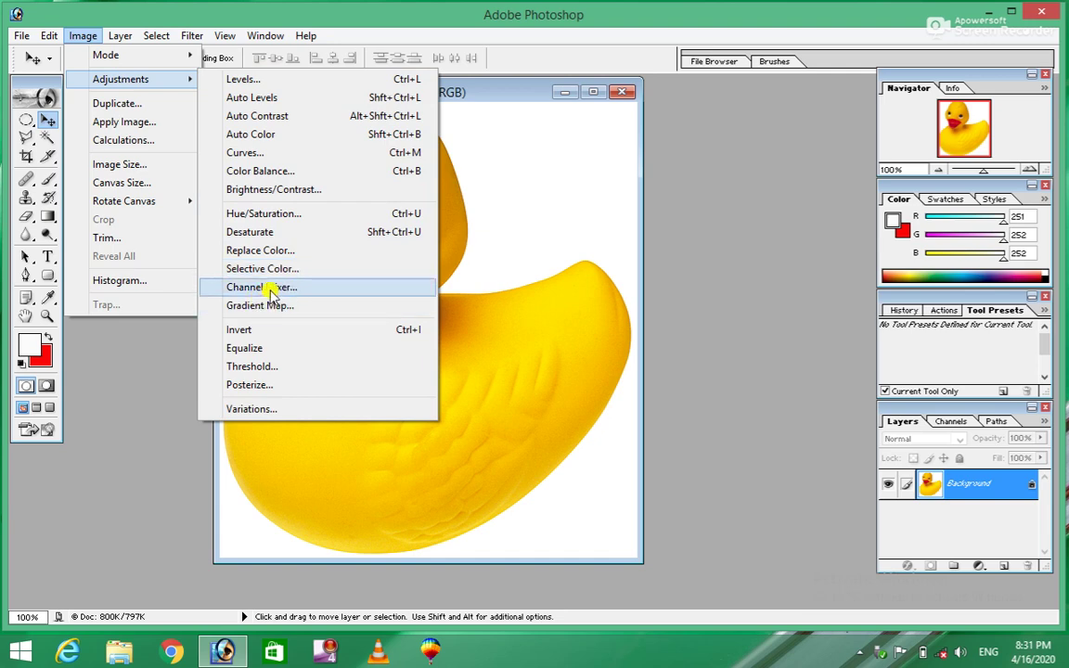
left_click(272, 291)
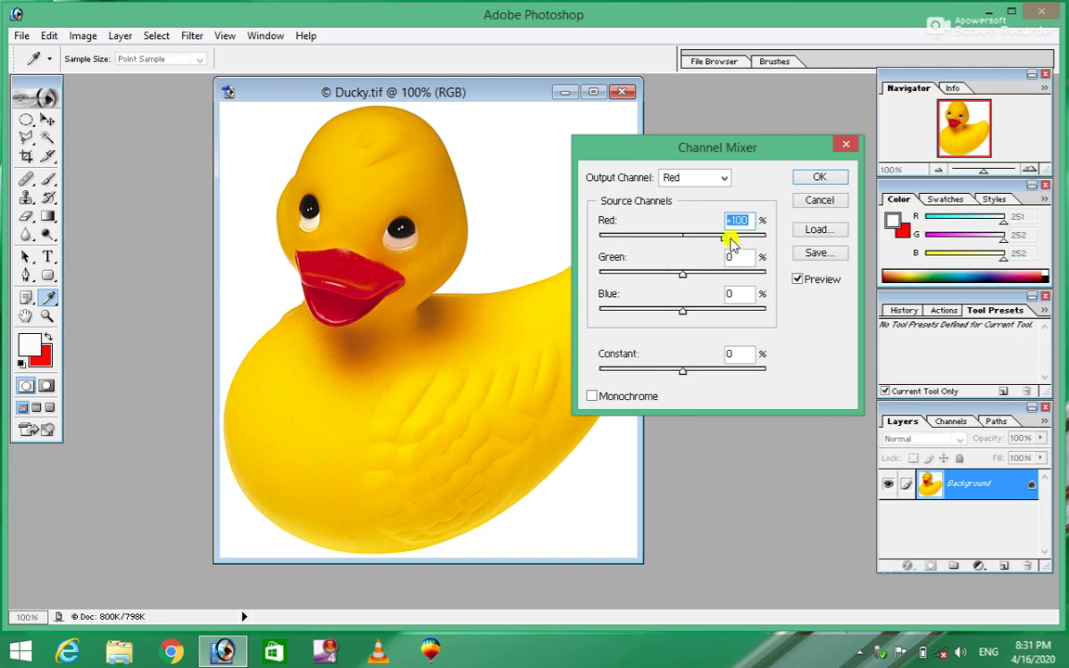
mouse_move(733, 240)
left_mouse_down()
mouse_move(641, 246)
mouse_move(747, 241)
mouse_move(690, 242)
mouse_move(676, 276)
mouse_move(636, 277)
mouse_move(703, 269)
mouse_move(761, 295)
mouse_move(701, 288)
mouse_move(632, 310)
mouse_move(713, 321)
mouse_move(737, 310)
mouse_move(670, 319)
mouse_move(684, 317)
left_mouse_up()
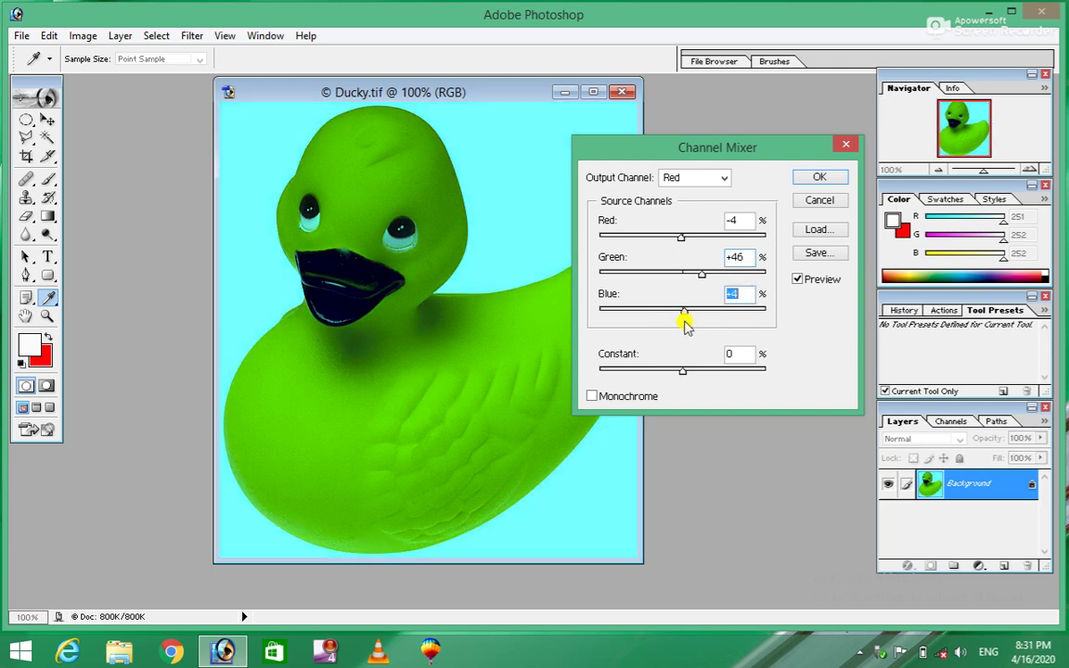
left_click(817, 202)
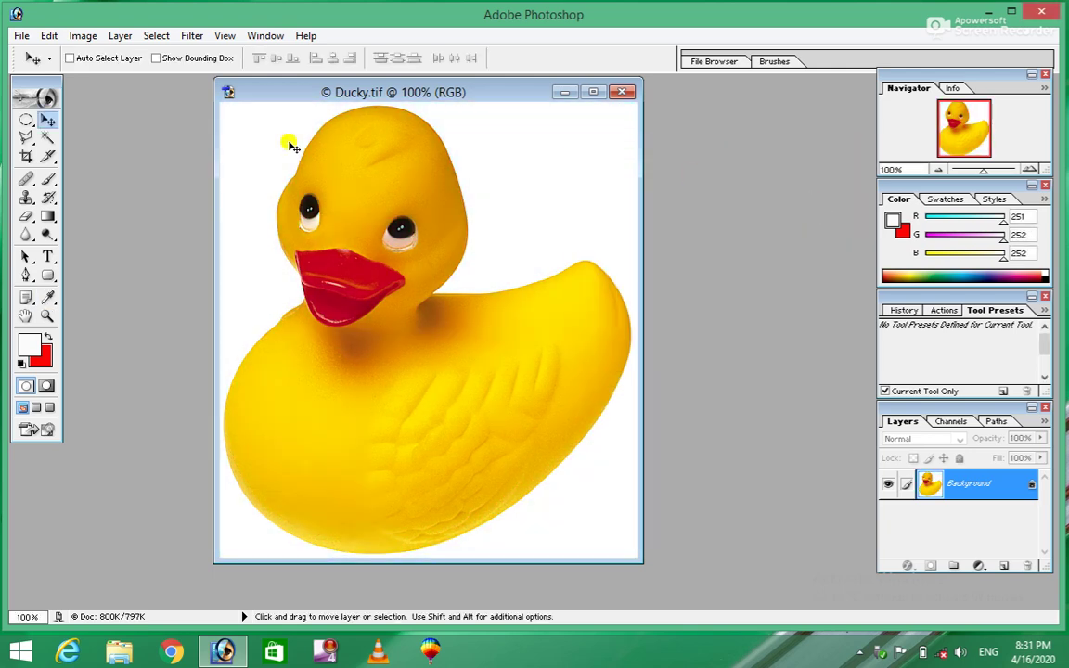
left_click(80, 35)
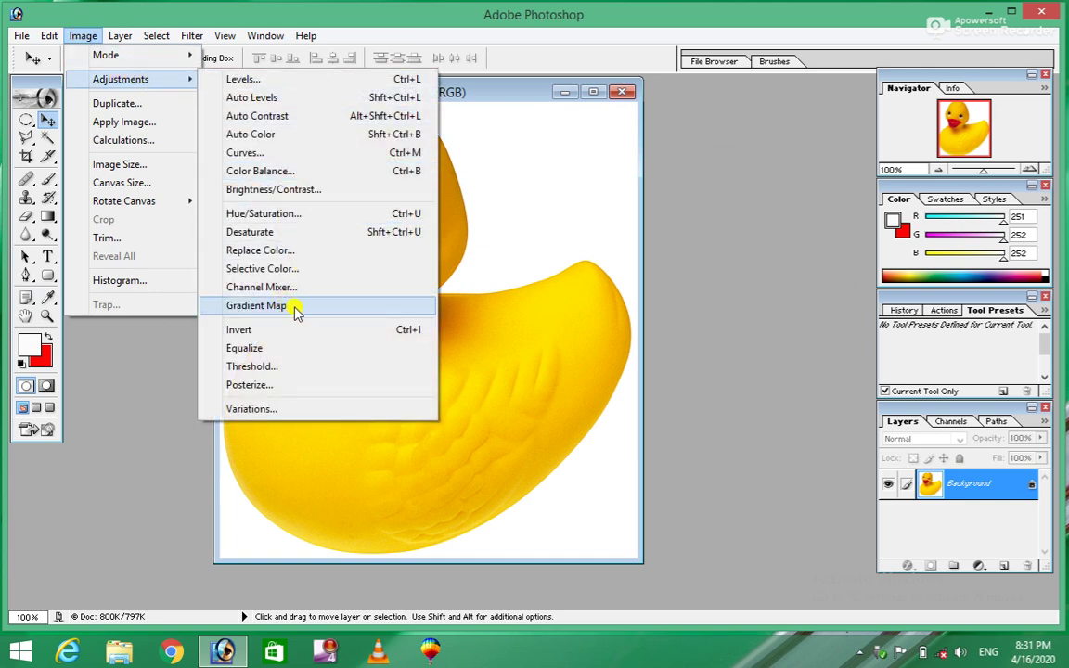
left_click(296, 309)
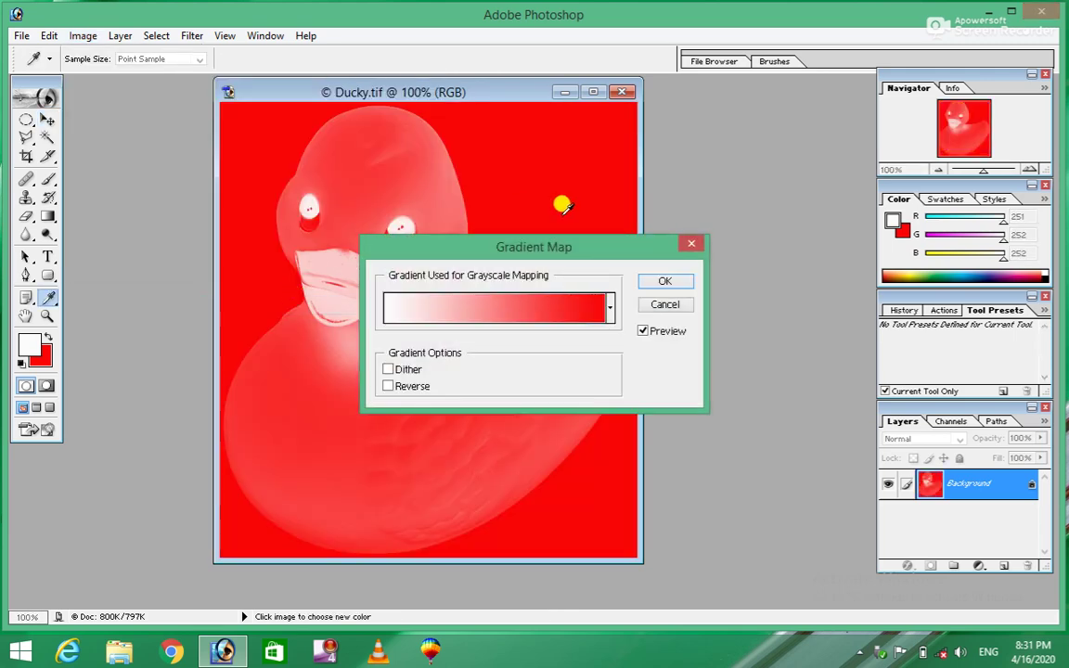
left_click_drag(531, 253, 839, 175)
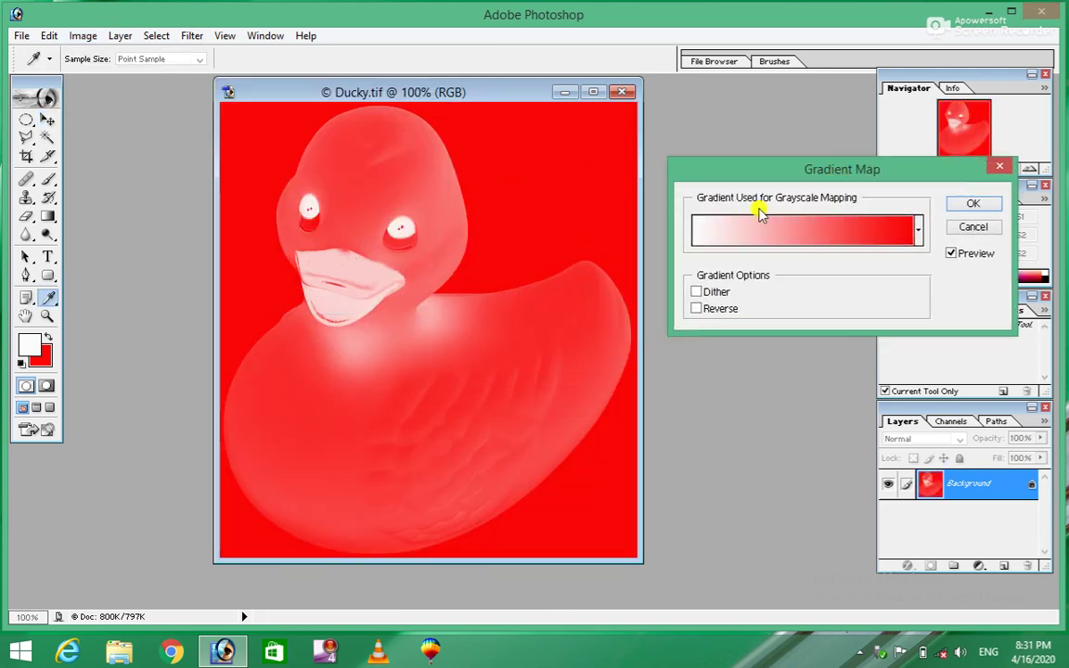
left_click(918, 232)
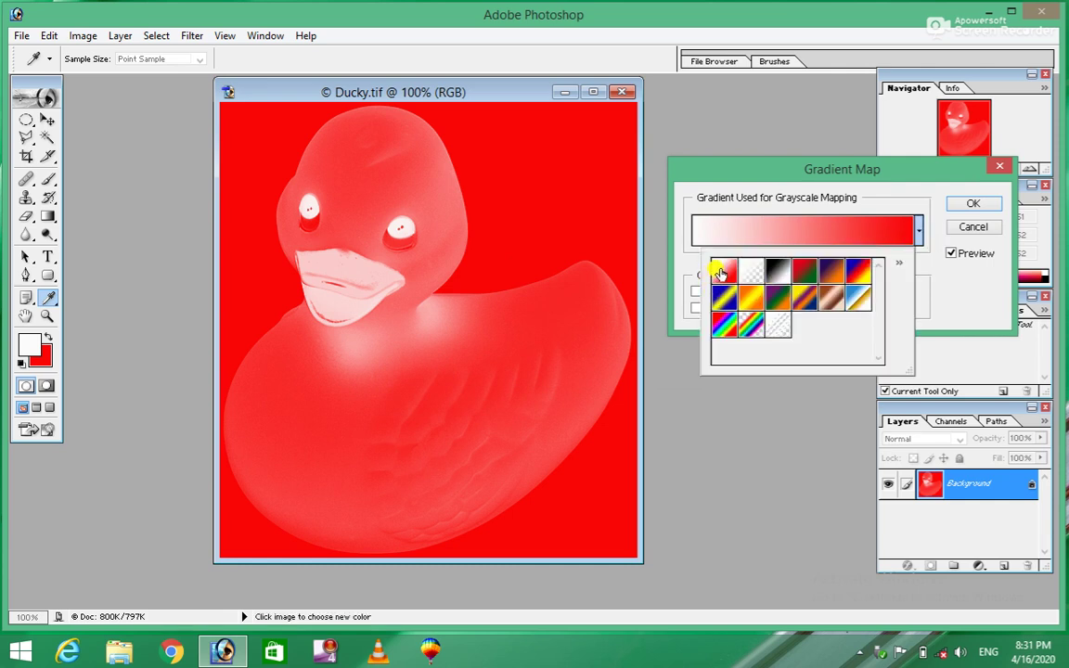
left_click(750, 274)
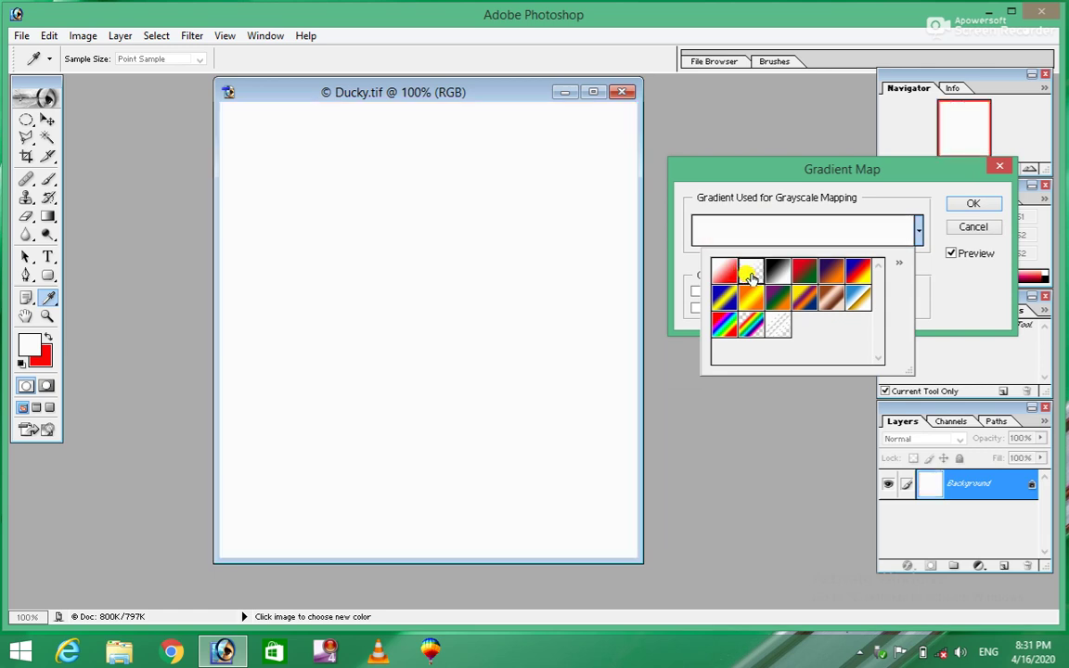
left_click(778, 273)
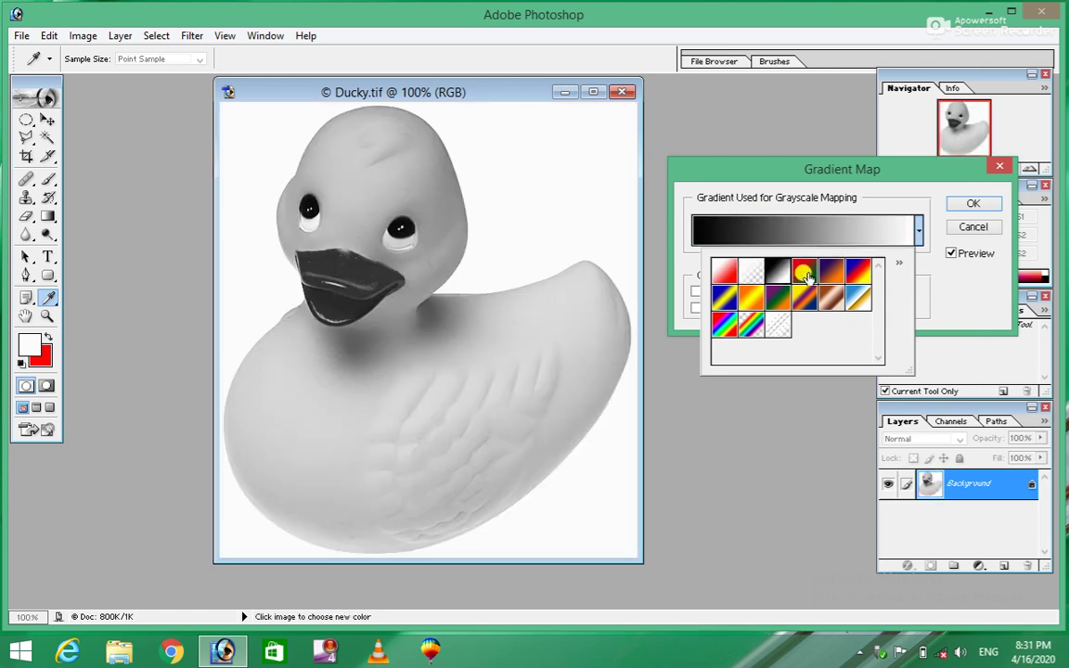
left_click(805, 273)
left_click(831, 276)
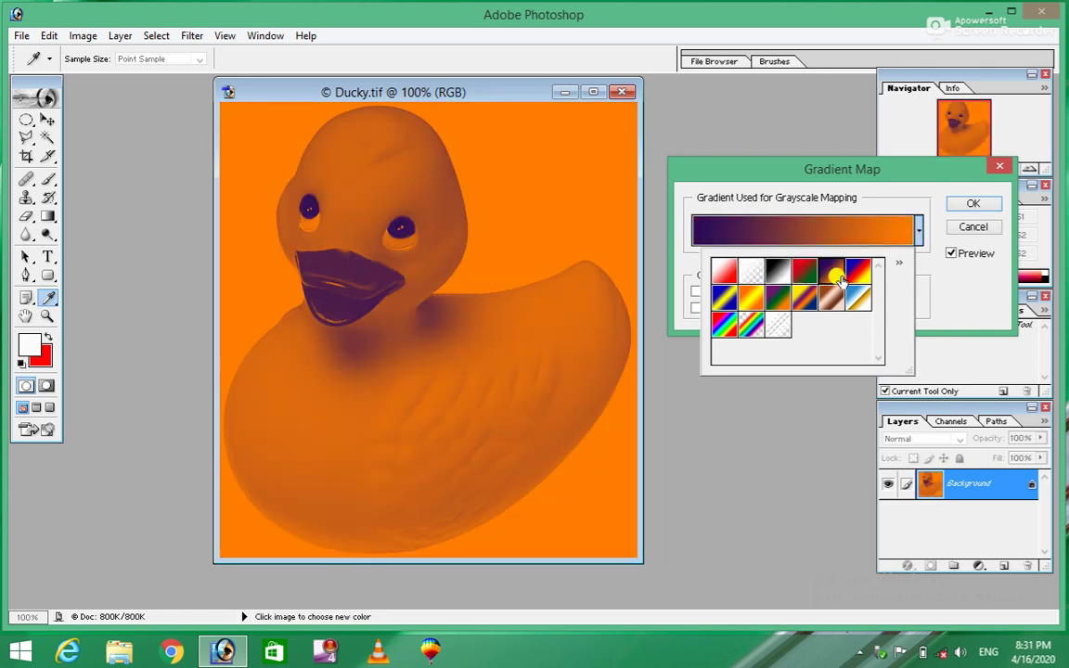
left_click(858, 274)
left_click(857, 297)
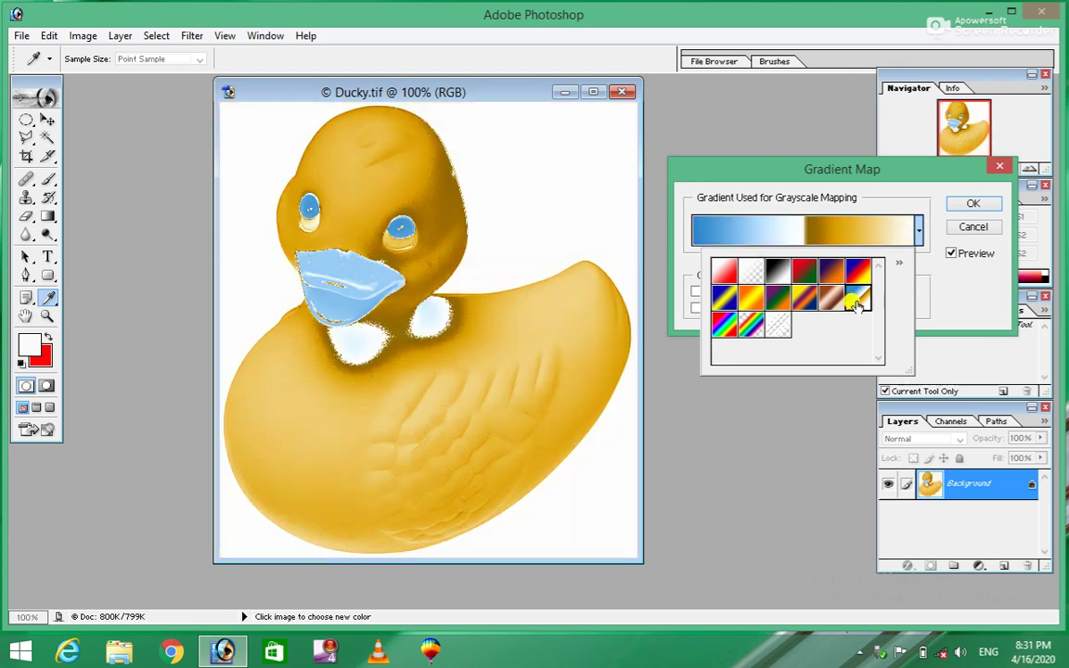
left_click(825, 299)
left_click(804, 298)
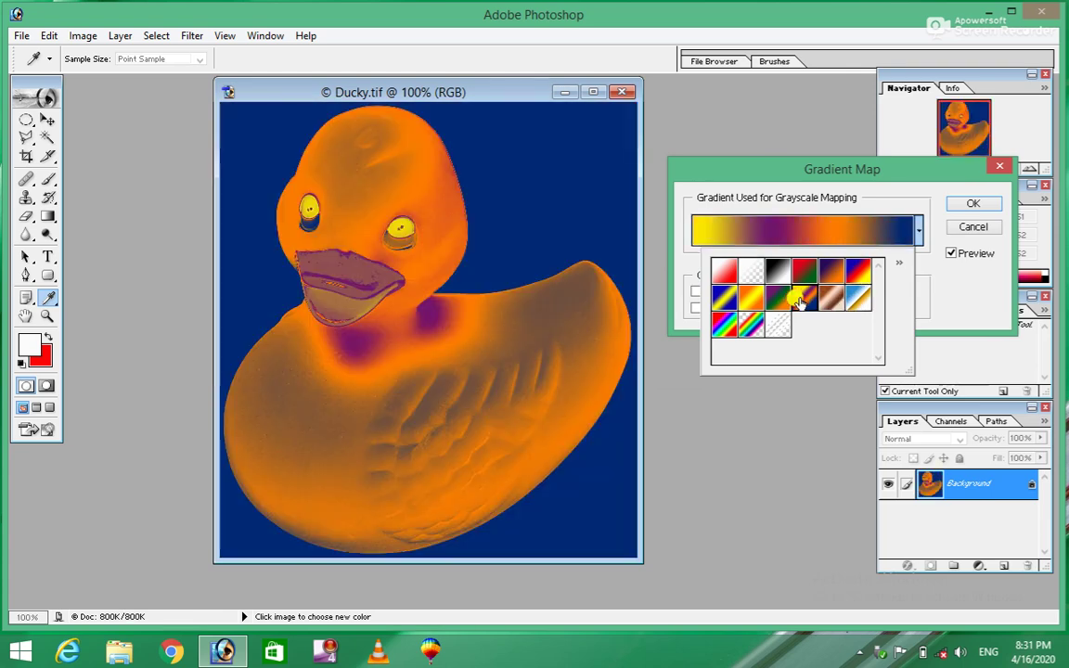
left_click(779, 299)
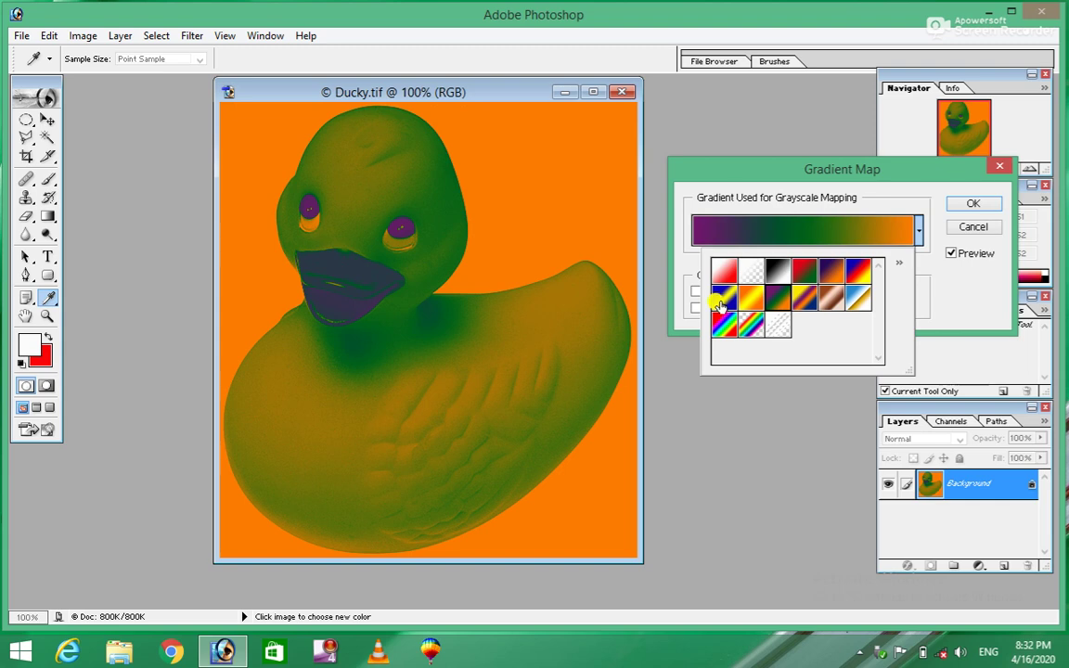
left_click(751, 297)
left_click(724, 297)
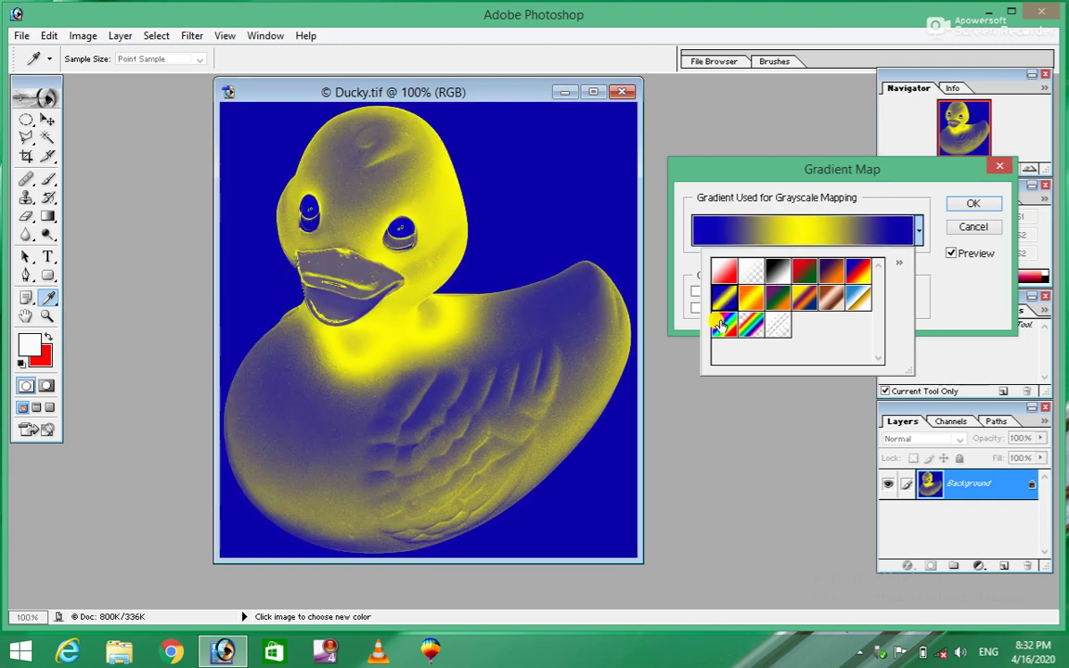
left_click(725, 323)
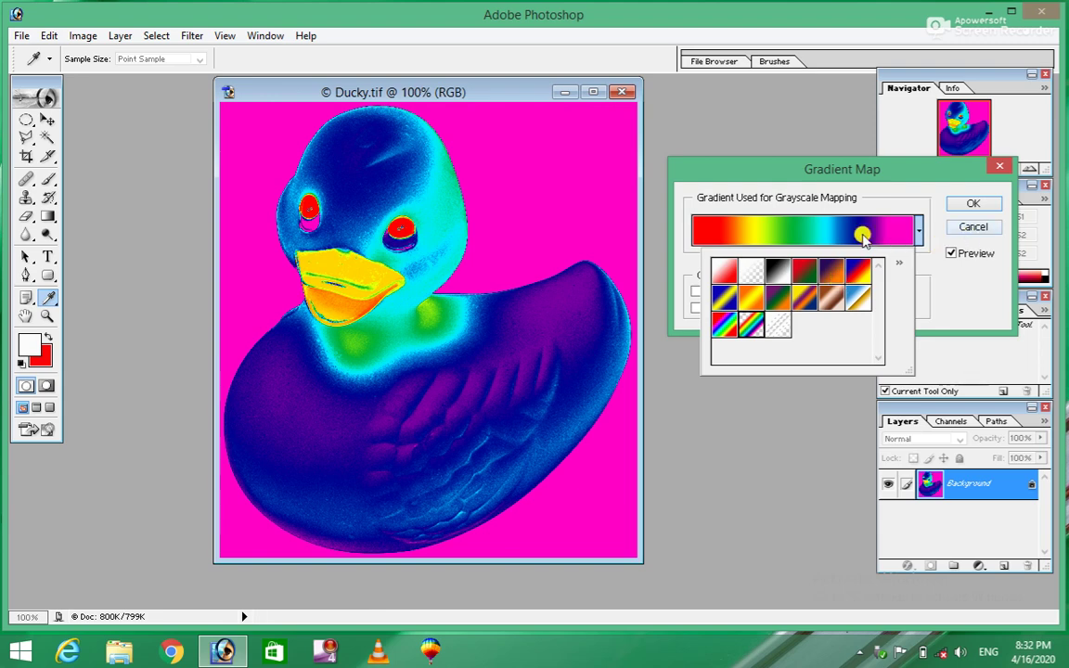
left_click(974, 226)
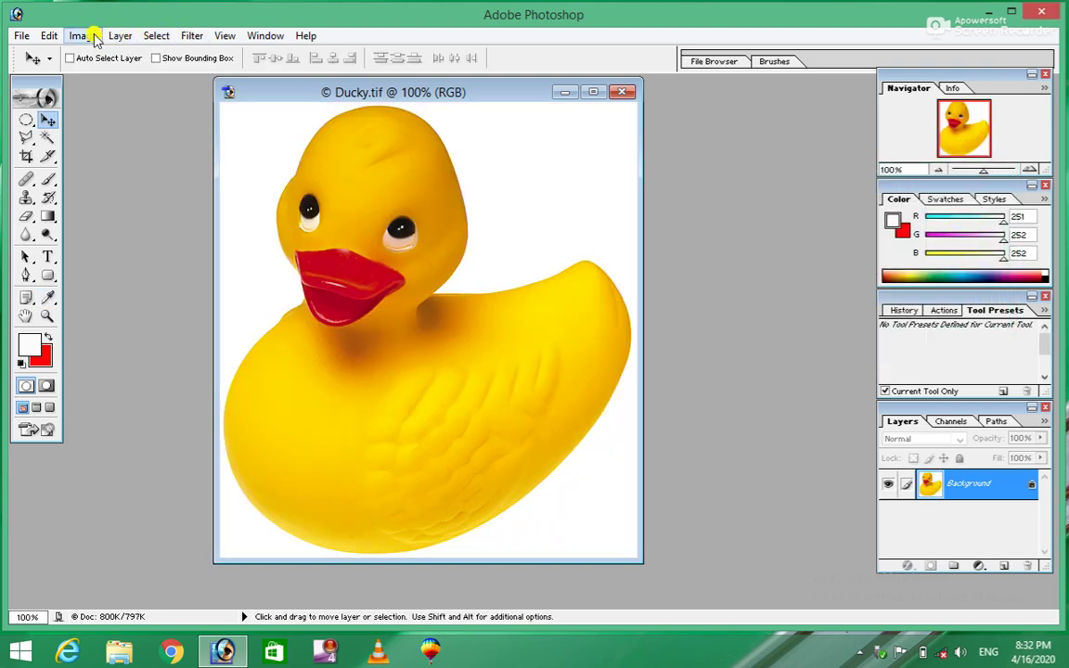
- Apply the Invert adjustment, then Equalize, to the duck image
left_click(83, 35)
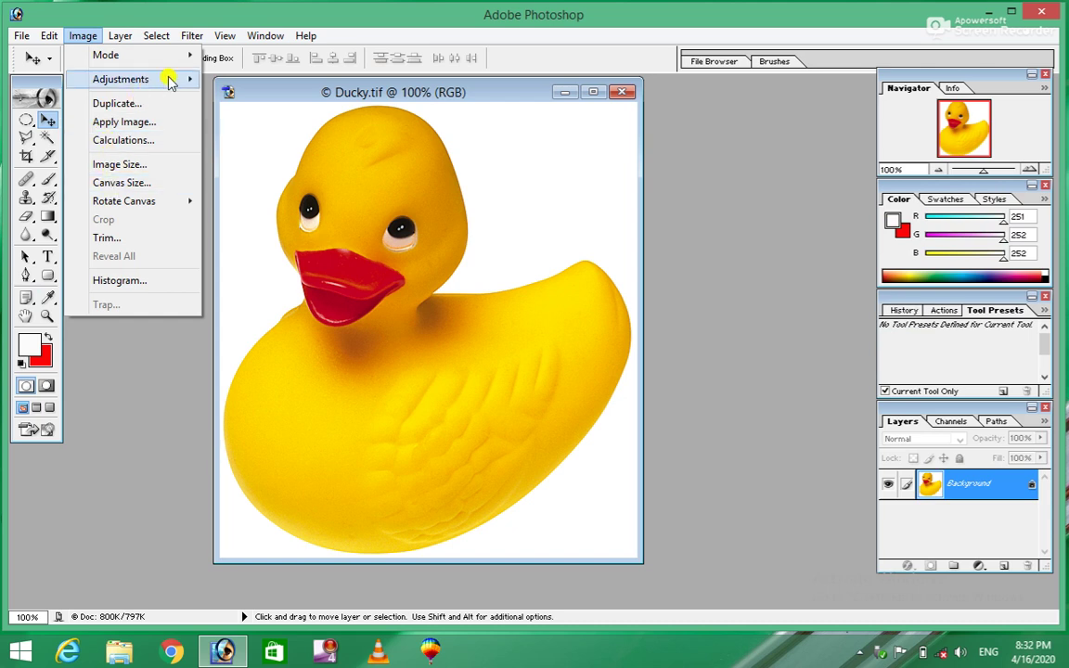
mouse_move(120, 78)
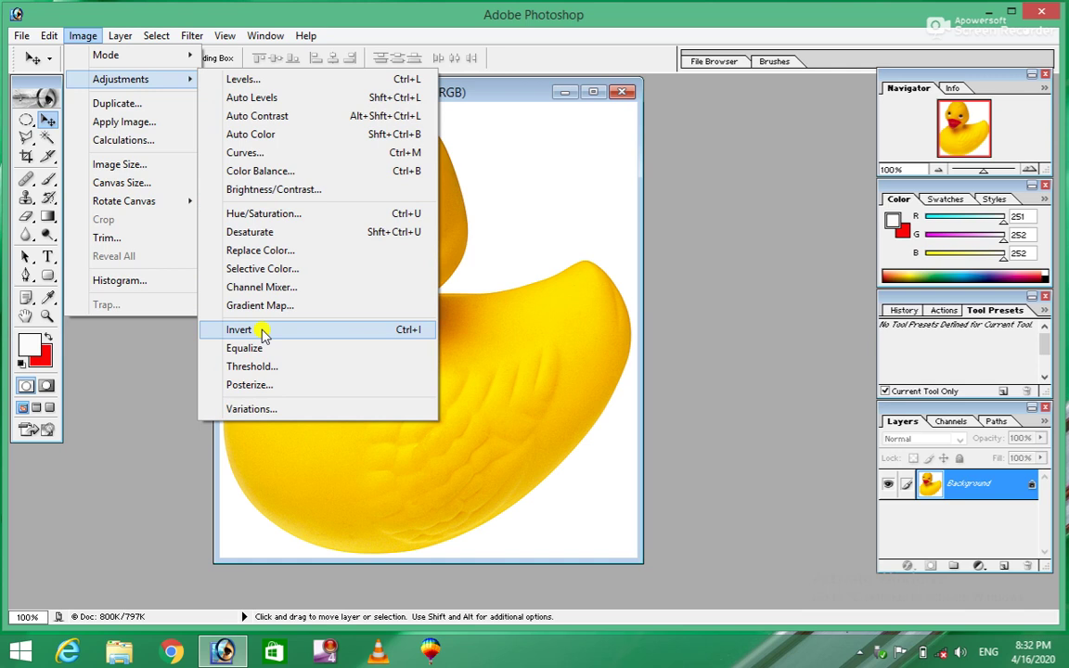
left_click(262, 331)
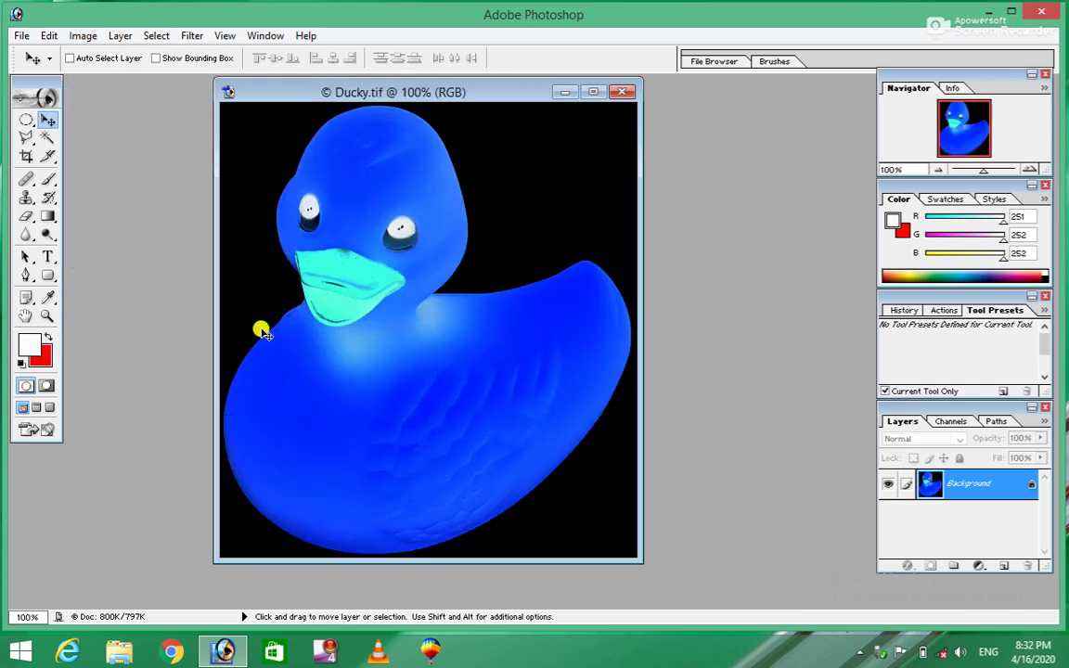
left_click(83, 35)
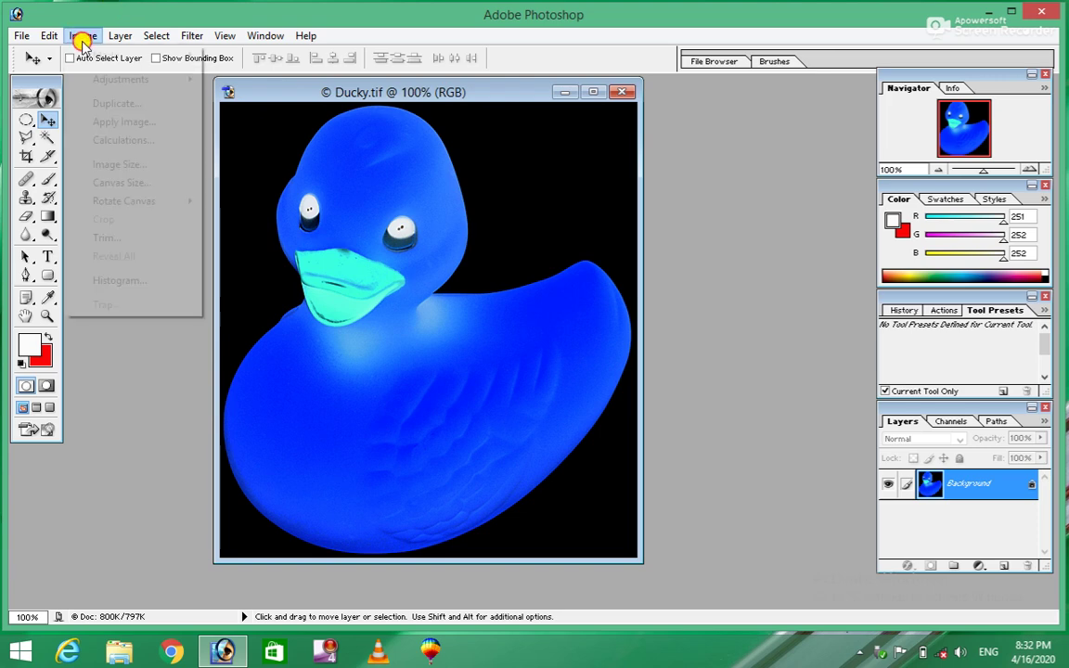
mouse_move(121, 79)
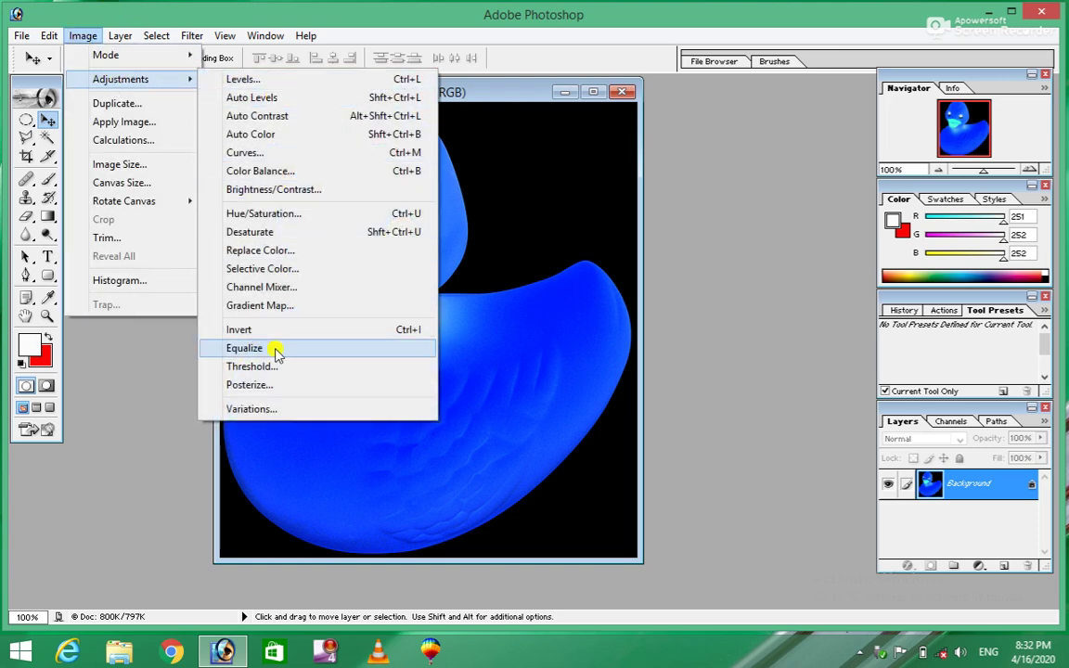
left_click(276, 350)
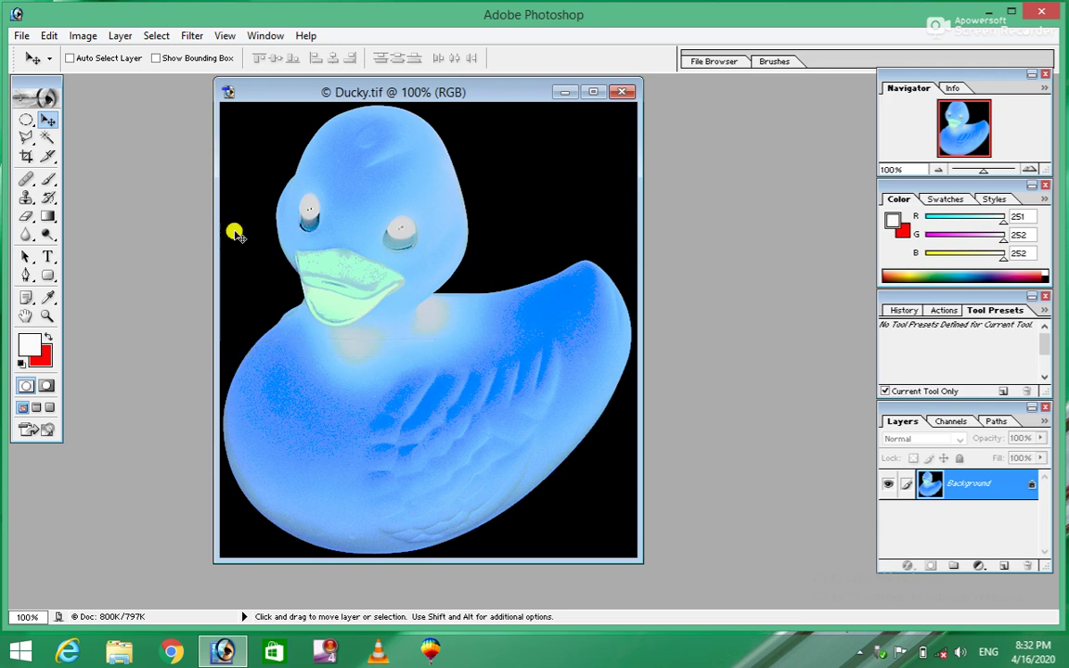
left_click(84, 37)
mouse_move(120, 79)
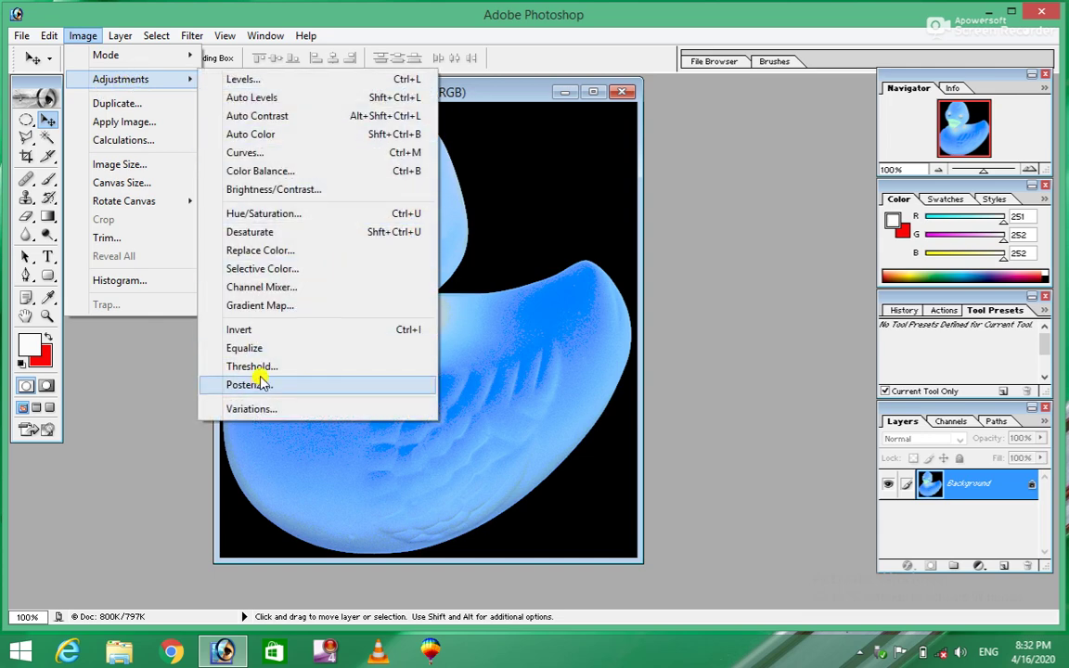
- Try a Threshold adjustment on the duck, then cancel it to keep the inverted image
left_click(272, 367)
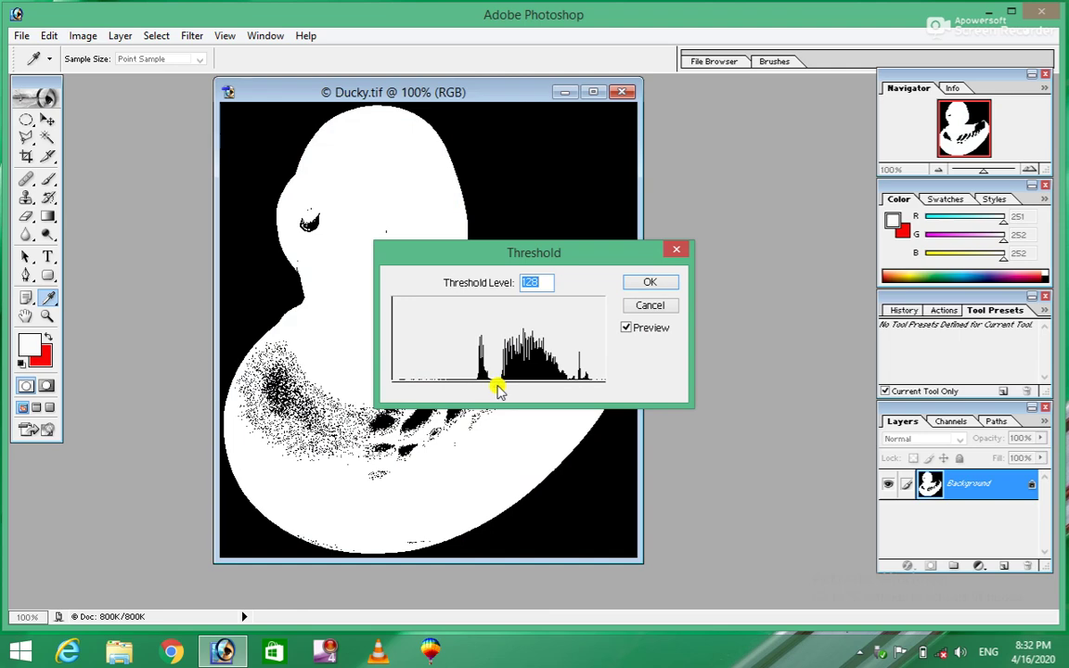
mouse_move(497, 390)
left_mouse_down()
mouse_move(620, 382)
mouse_move(394, 389)
mouse_move(434, 375)
mouse_move(498, 382)
mouse_move(515, 371)
left_mouse_up()
left_click(639, 306)
key("v")
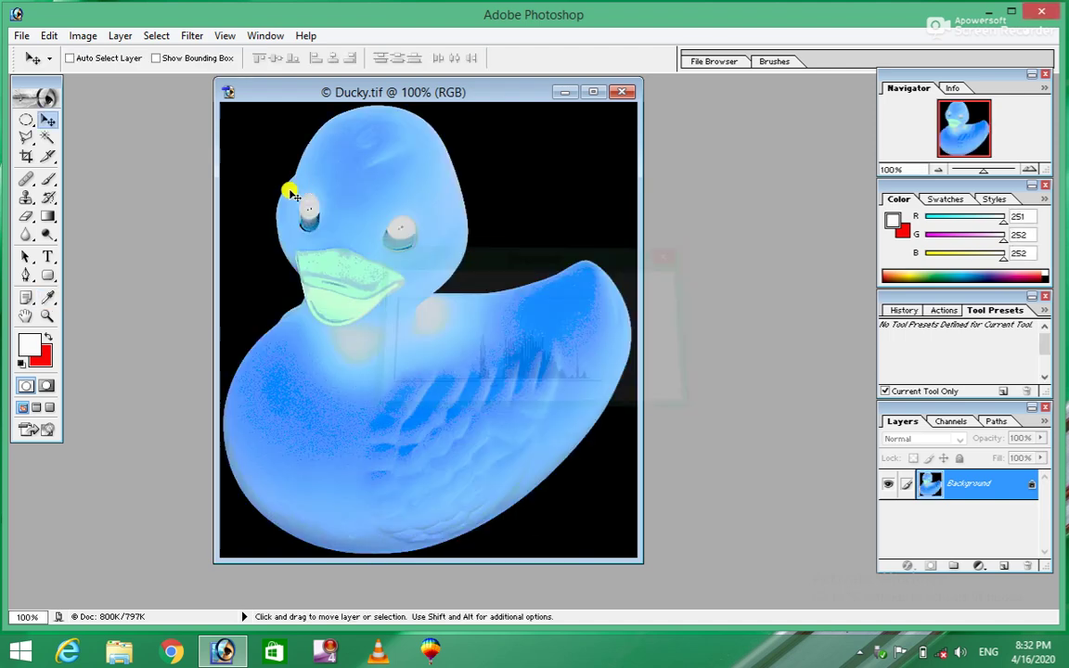
left_click(79, 35)
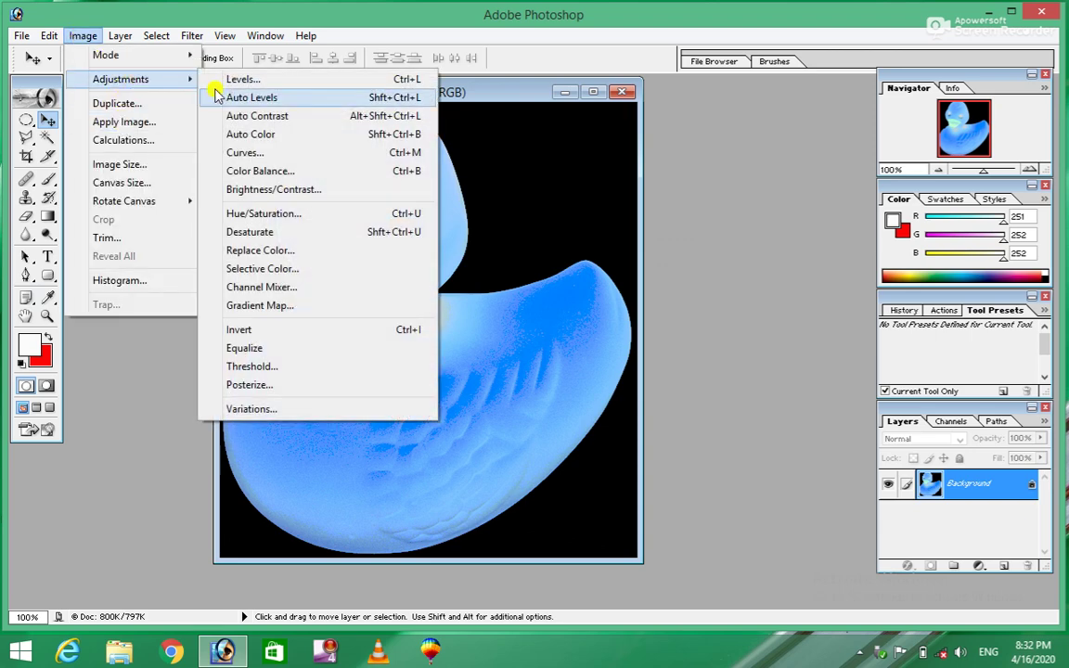
mouse_move(121, 79)
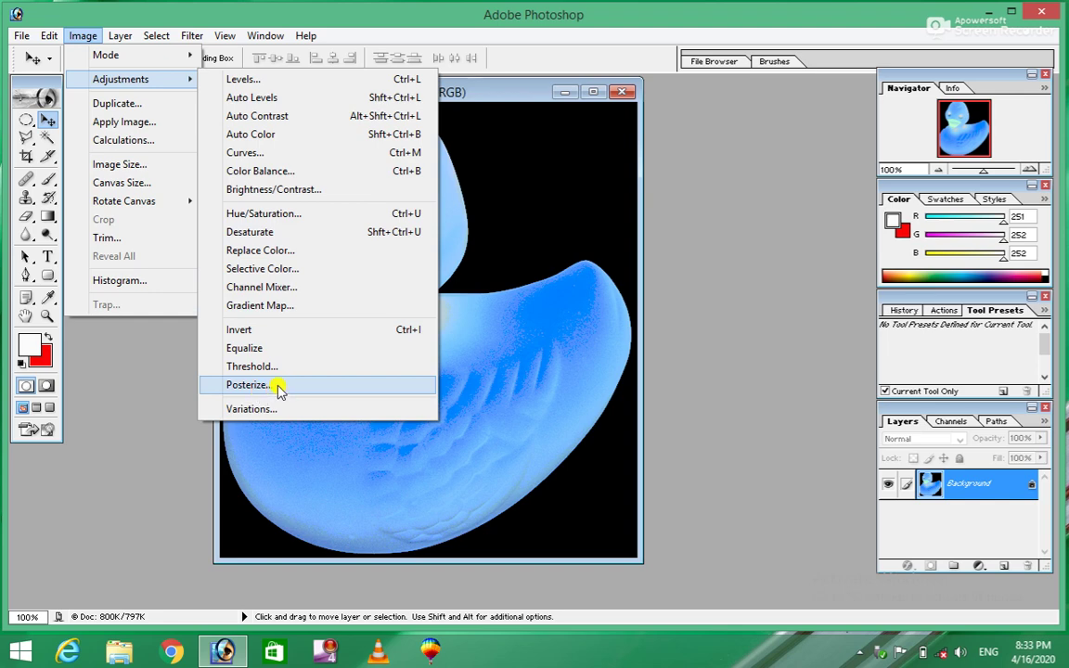
- Posterize the duck at 100 levels, then step back with Ctrl+Alt+Z to the original
left_click(266, 386)
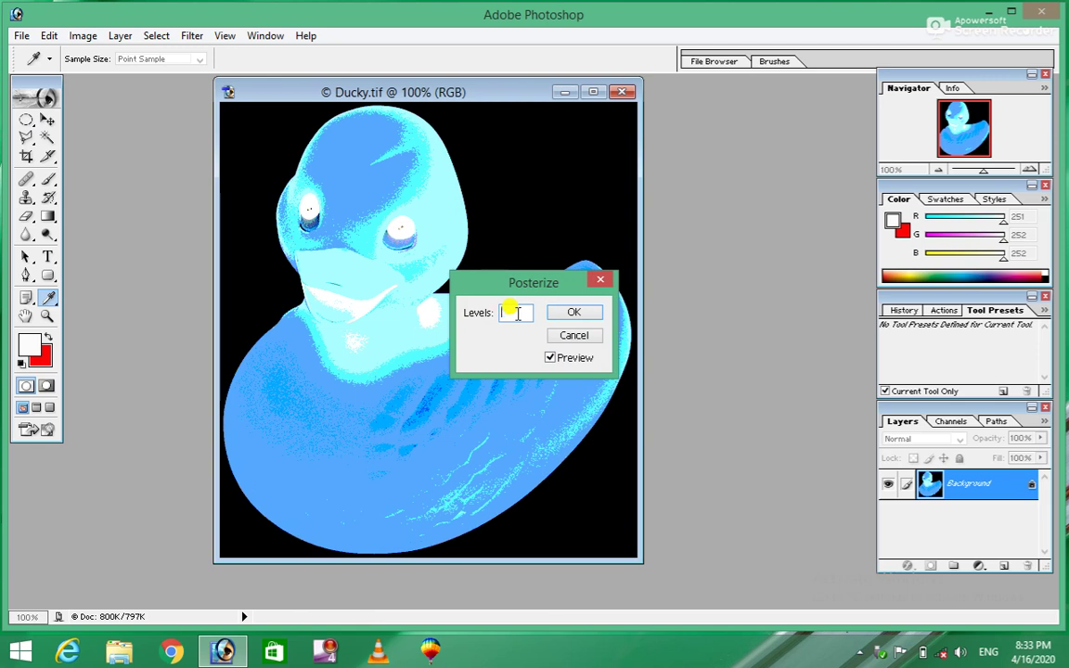
type("5")
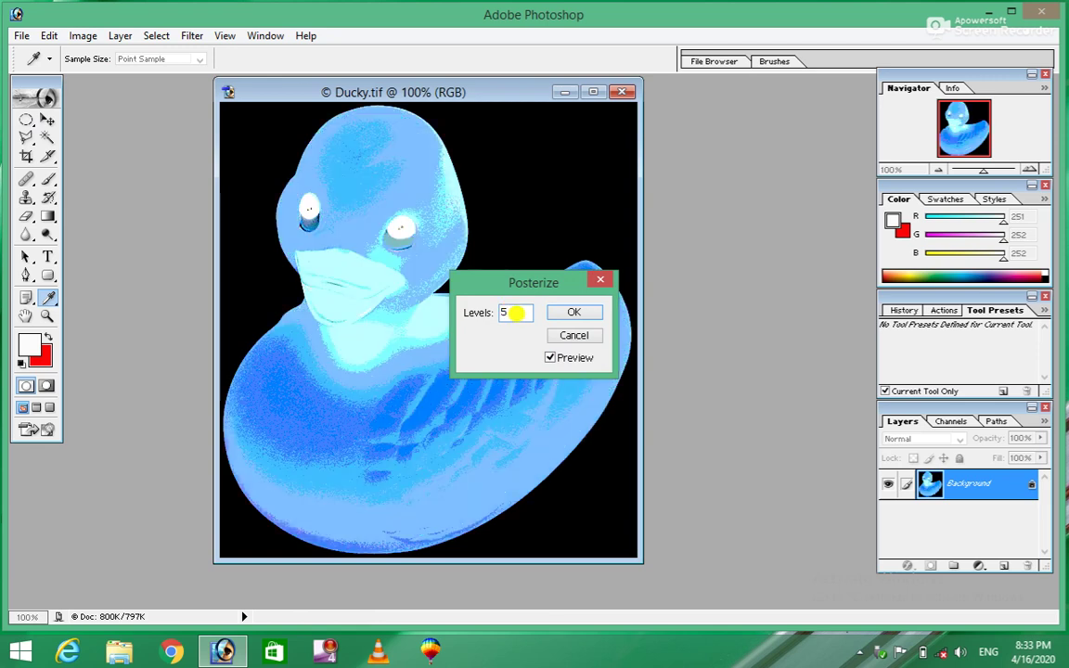
type("0")
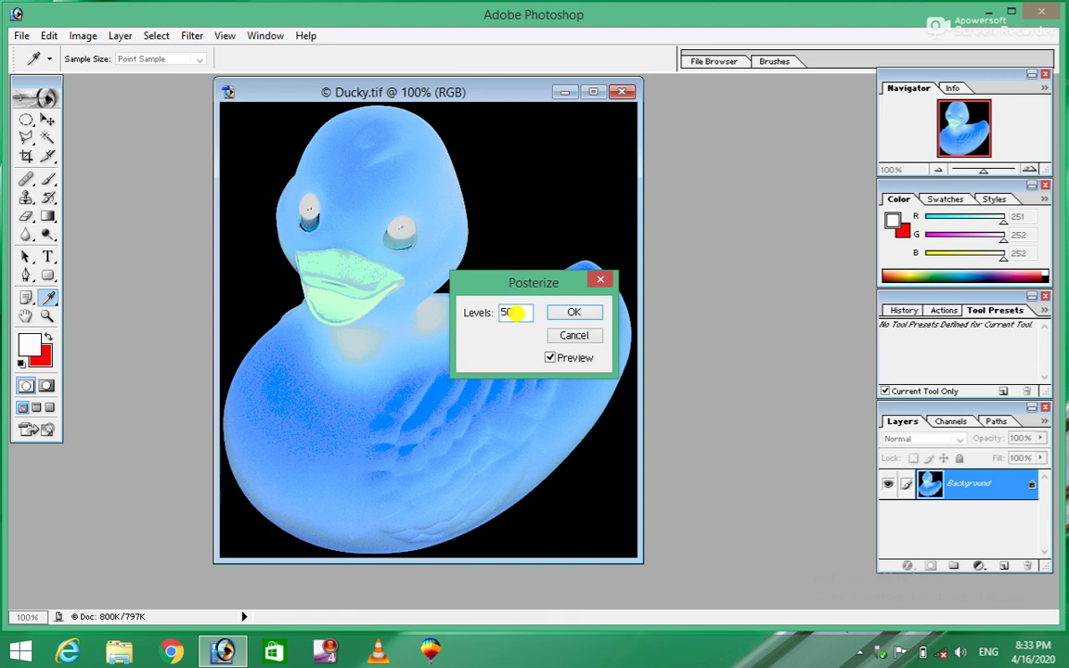
key("BackSpace")
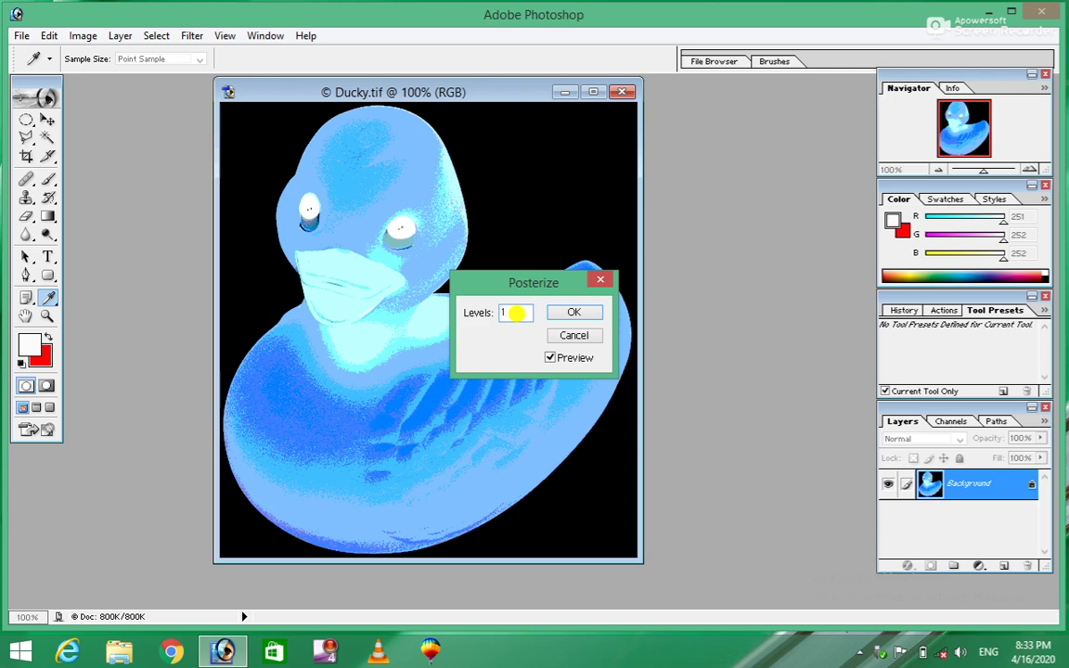
type("00")
left_click(575, 315)
key("v")
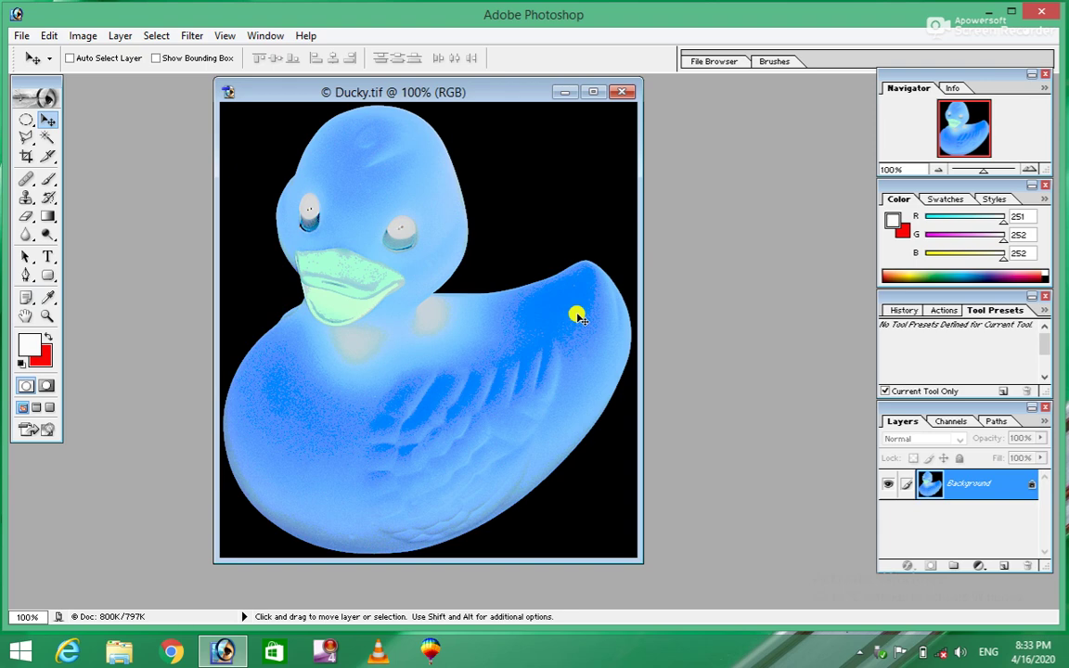
key("alt")
key("ctrl+alt+z")
key("ctrl+alt+z")
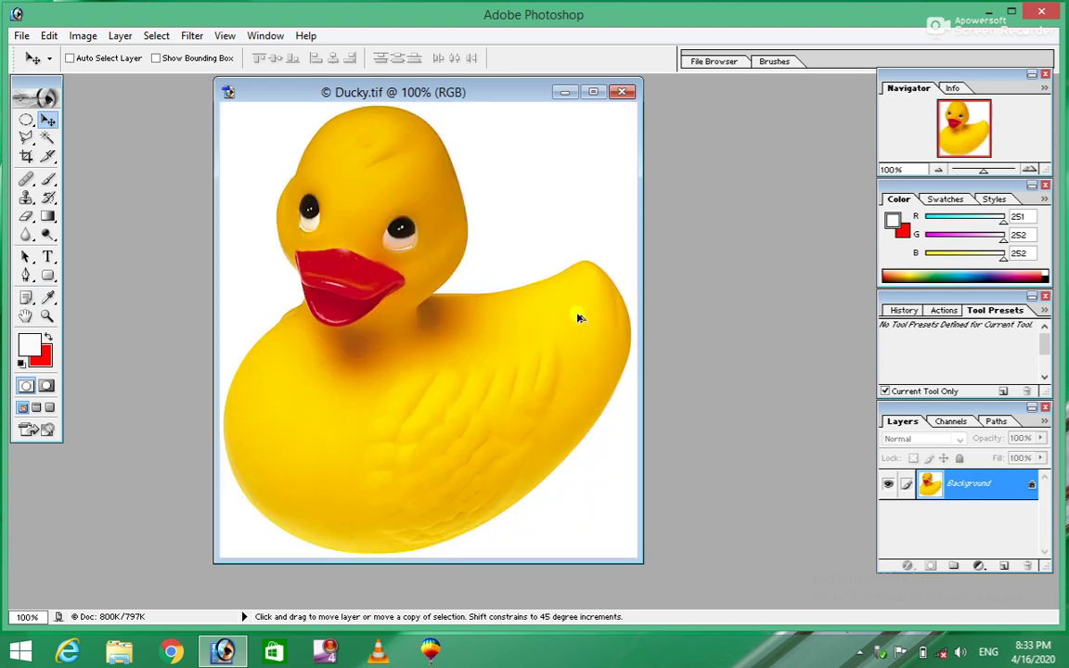
left_click(82, 35)
mouse_move(120, 79)
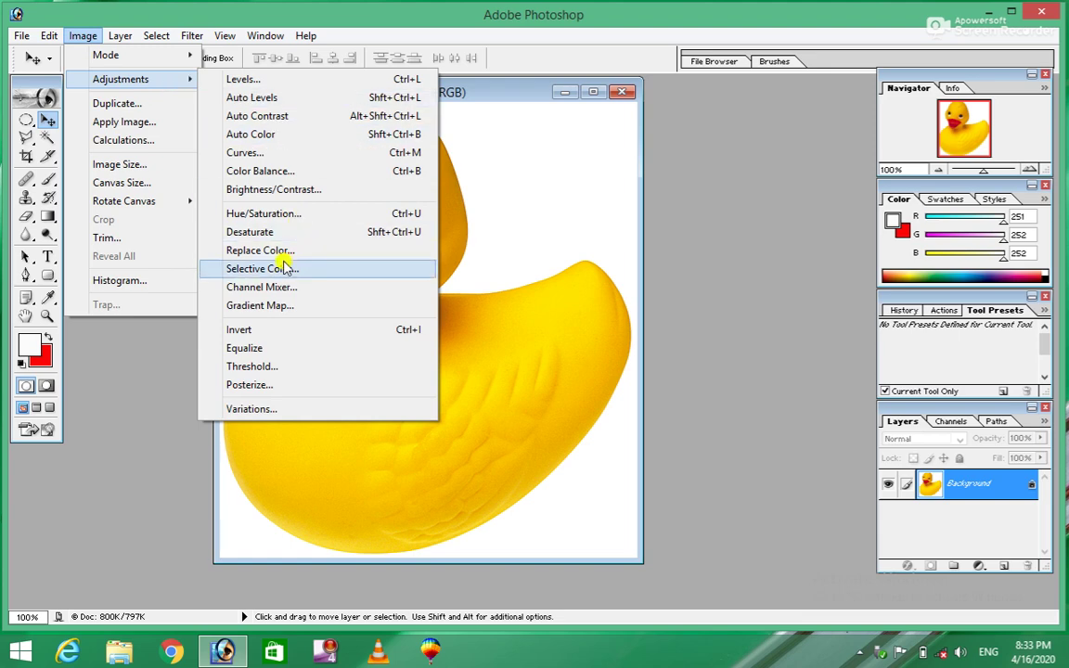
left_click(240, 409)
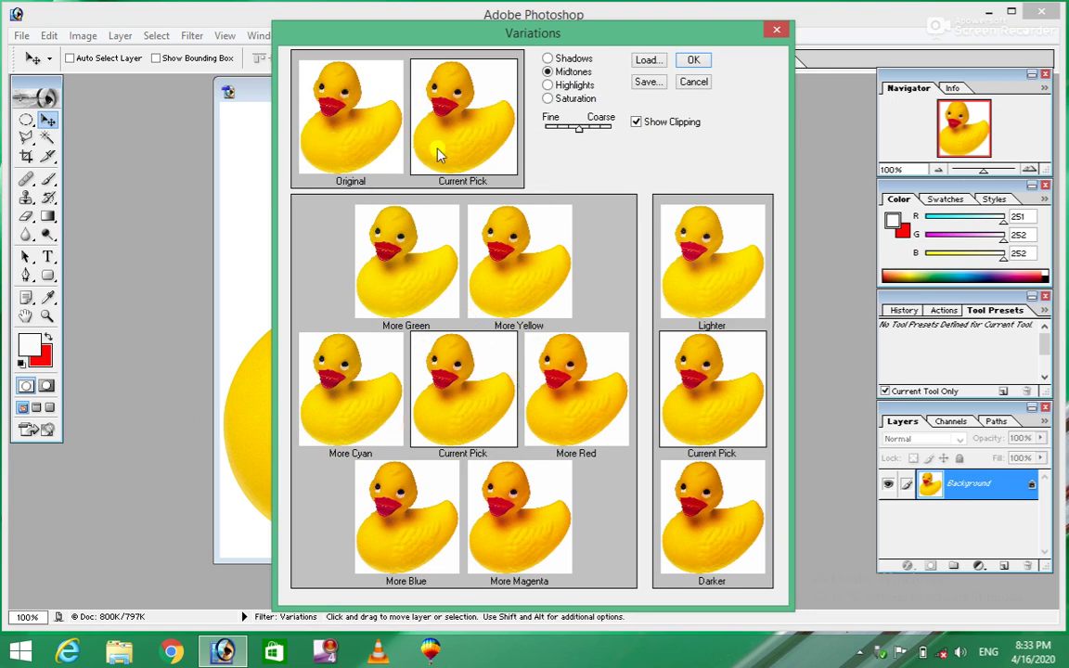
left_click(397, 334)
left_click(547, 59)
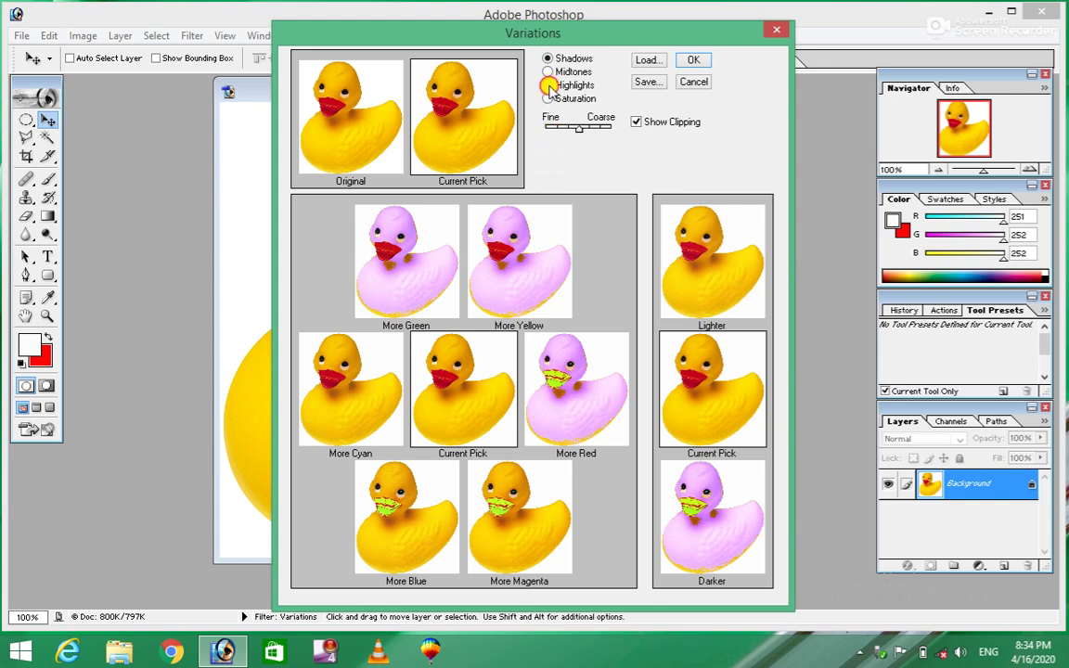
left_click(548, 86)
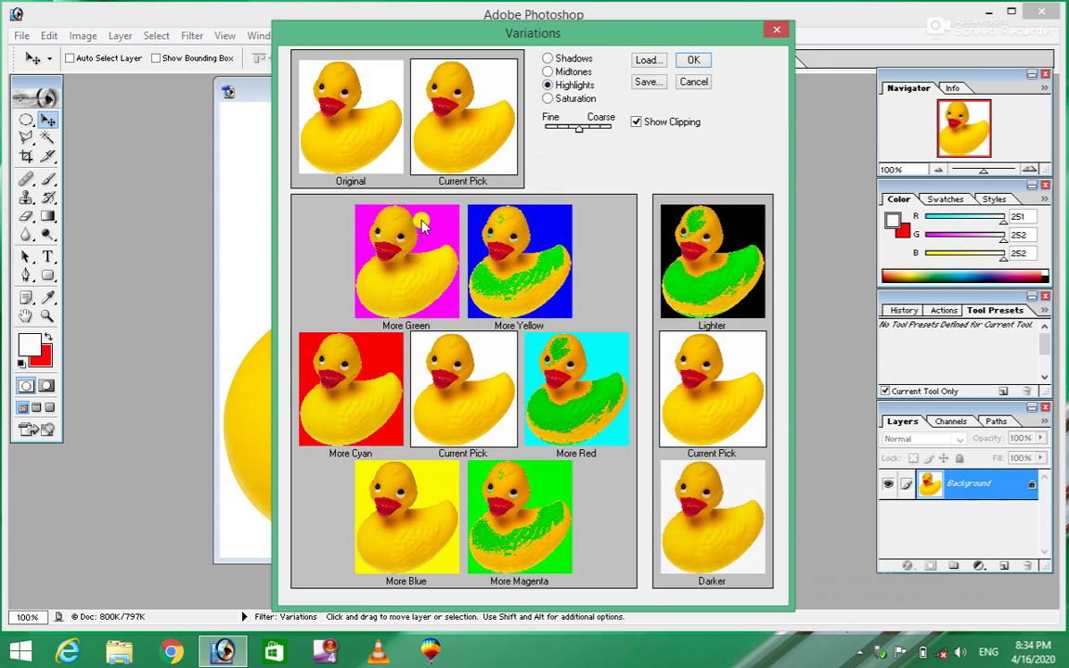
left_click(548, 99)
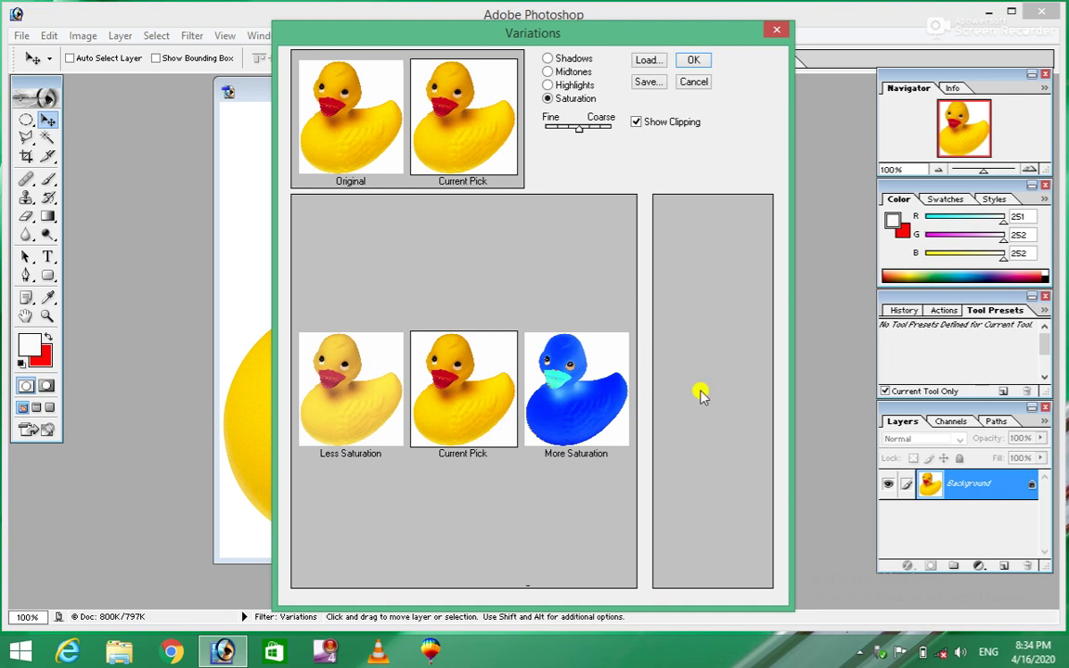
left_click(568, 74)
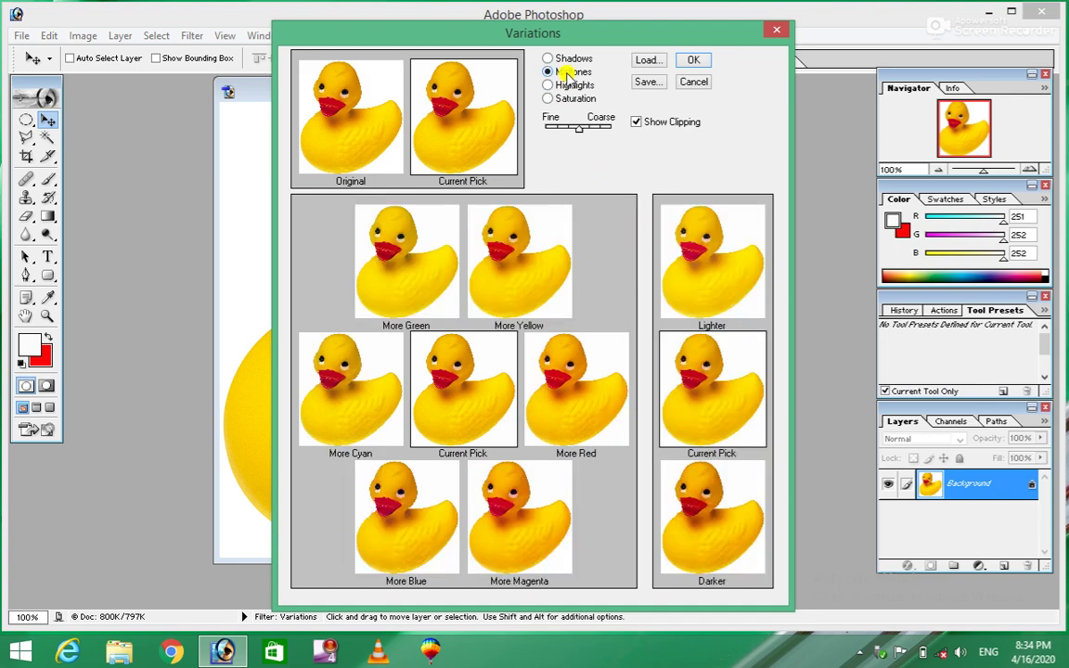
left_click(703, 83)
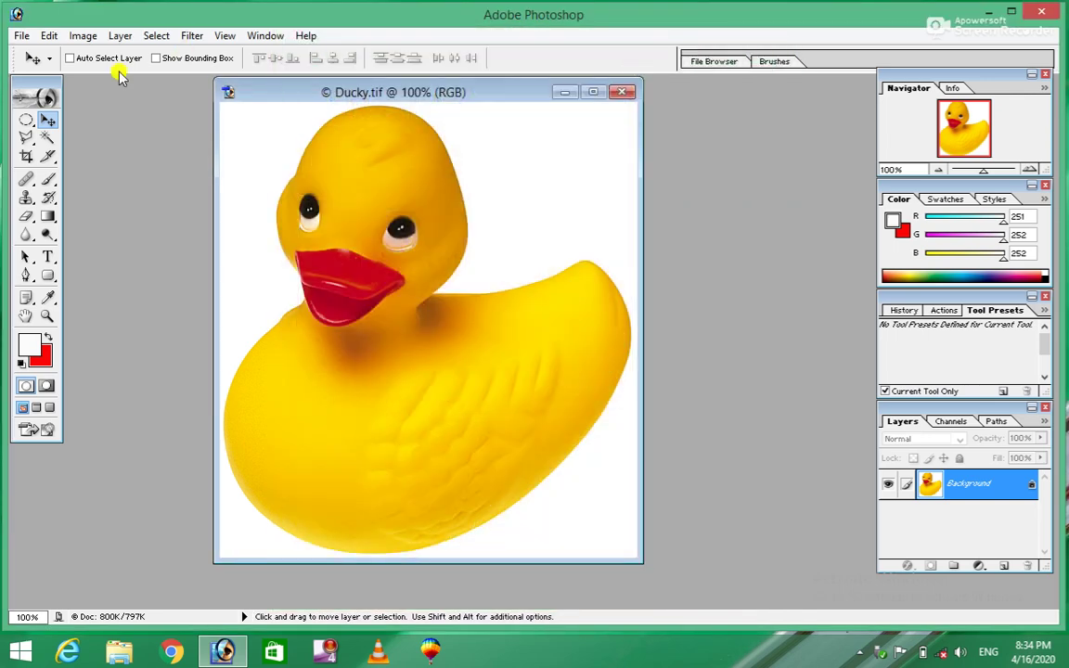
left_click(84, 36)
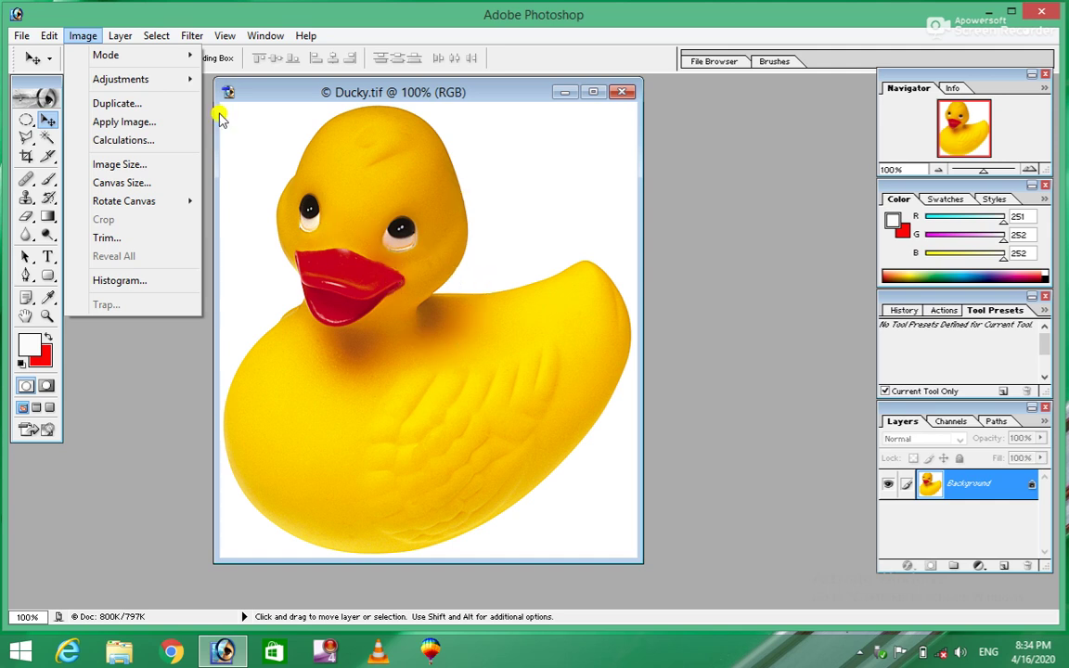
left_click(130, 105)
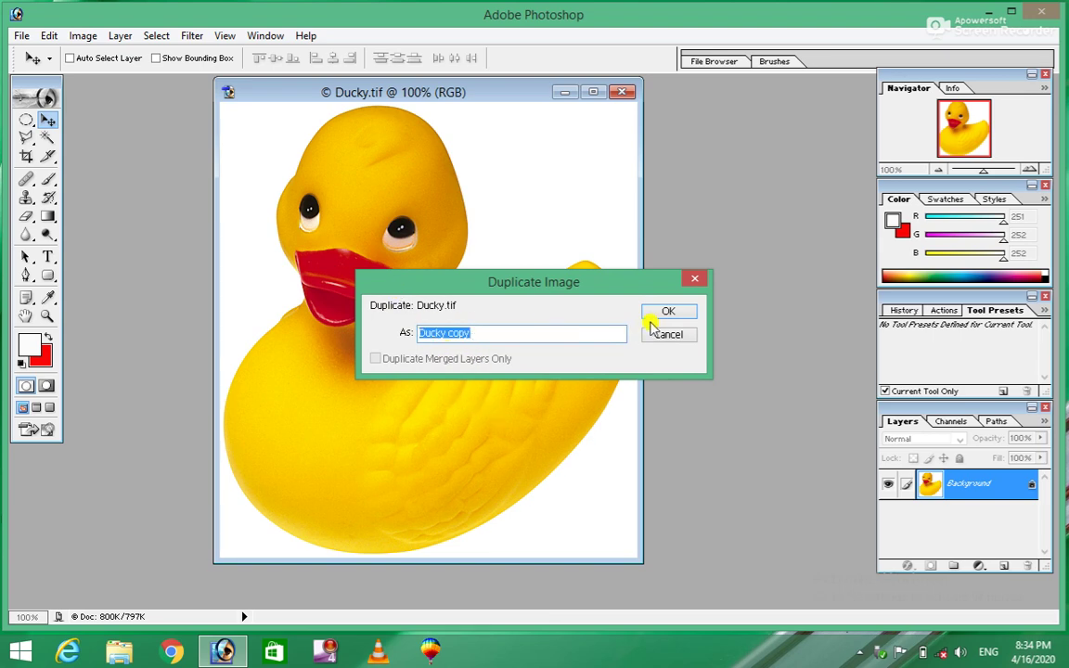
left_click(679, 313)
left_click_drag(259, 96, 711, 95)
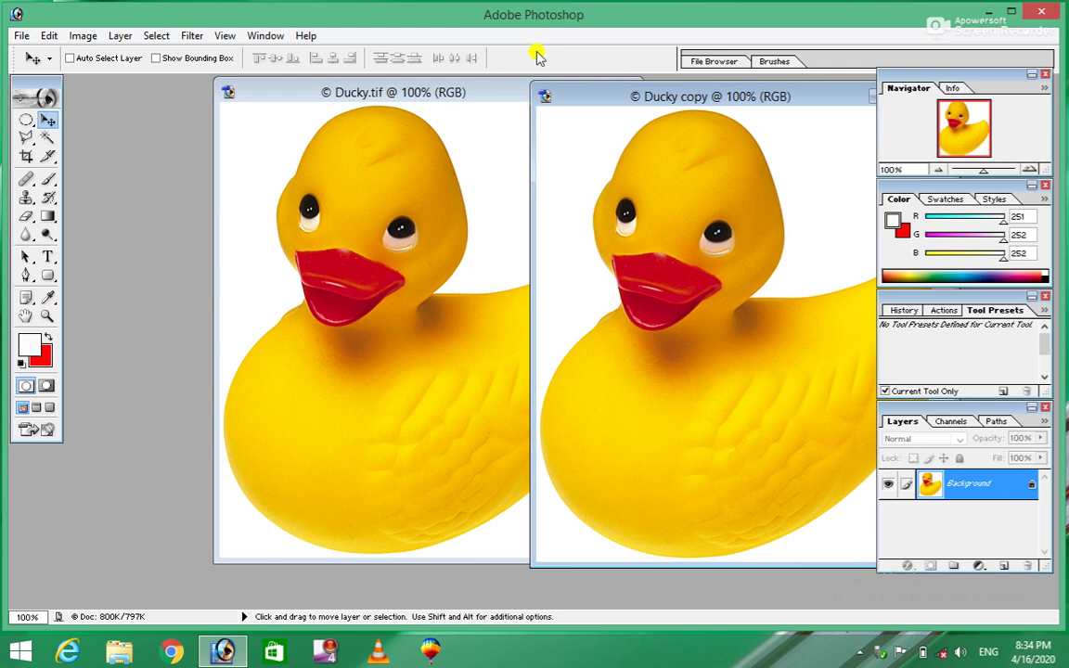
left_click(458, 102)
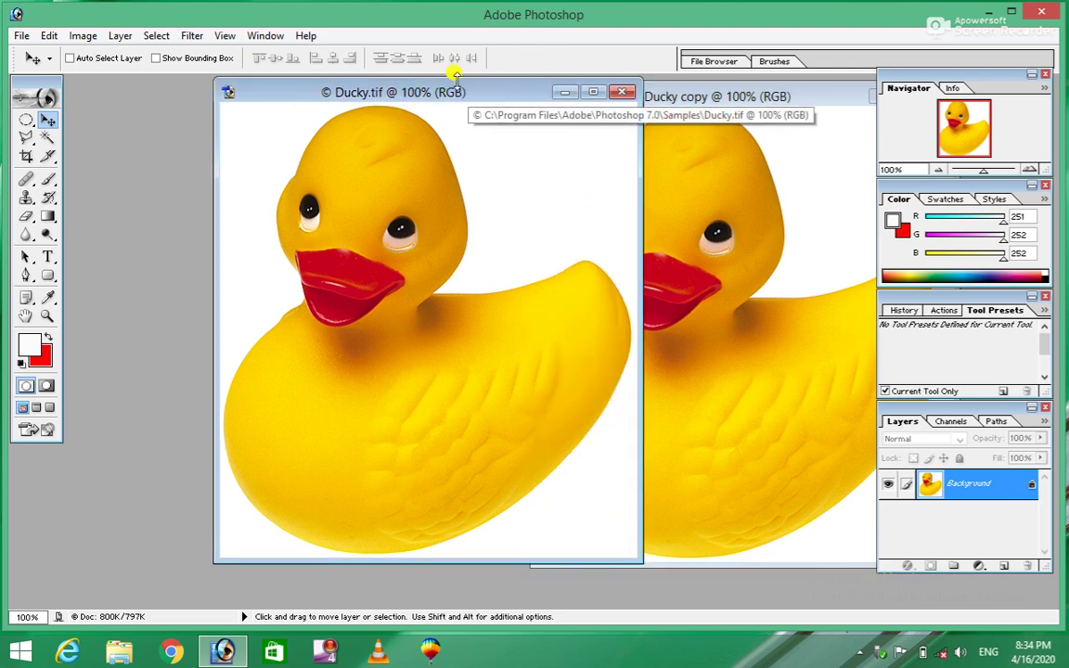
left_click_drag(470, 89, 326, 88)
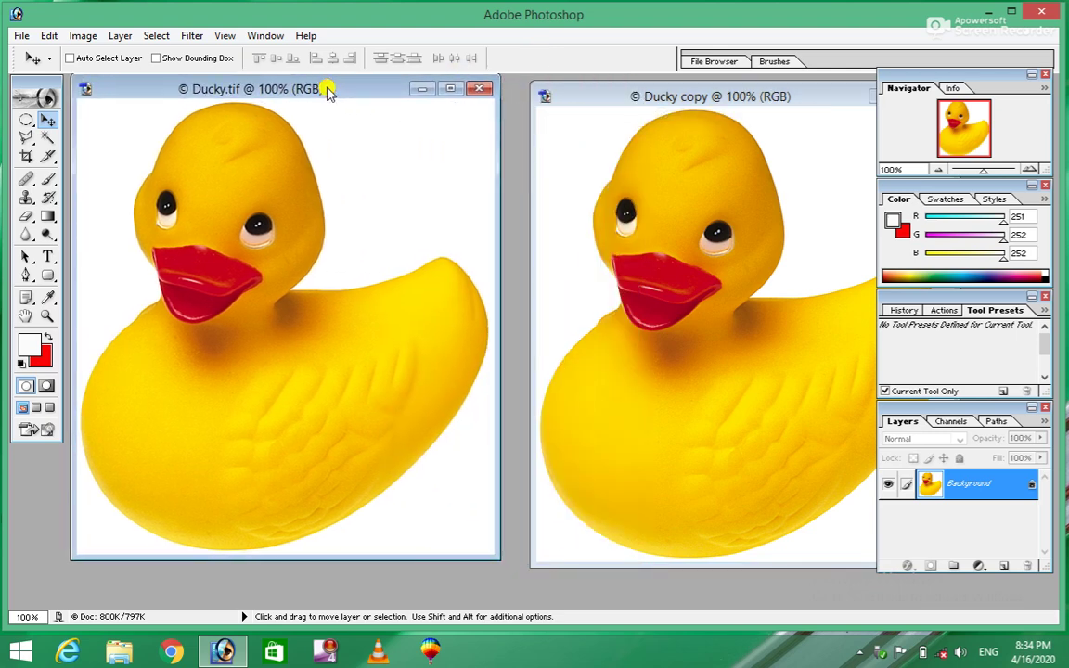
left_click_drag(614, 96, 477, 97)
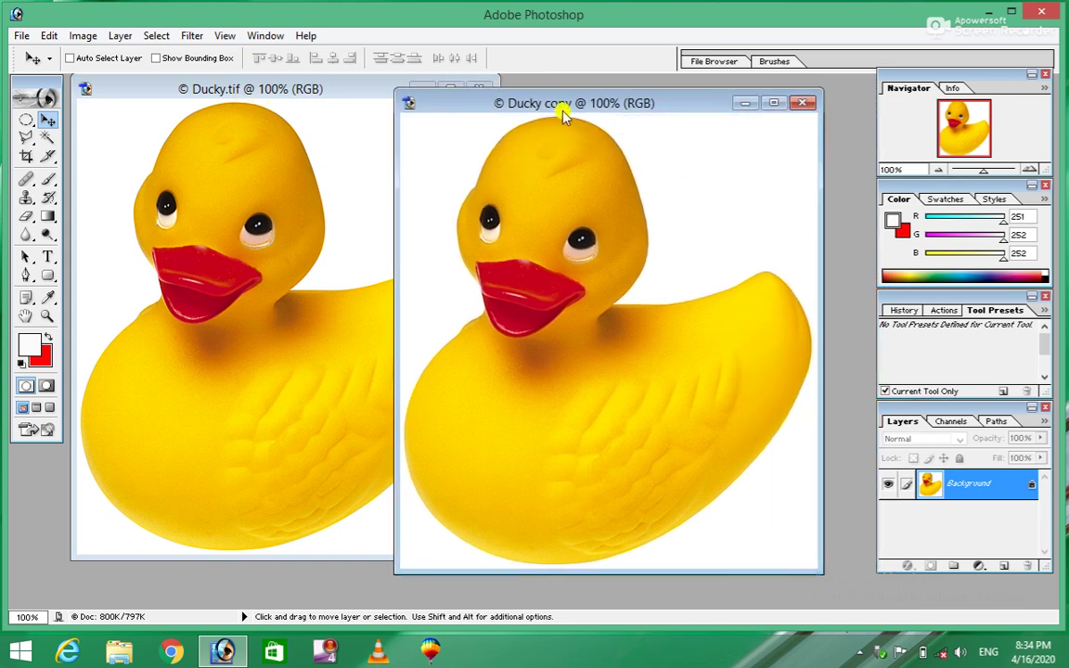
left_click(804, 106)
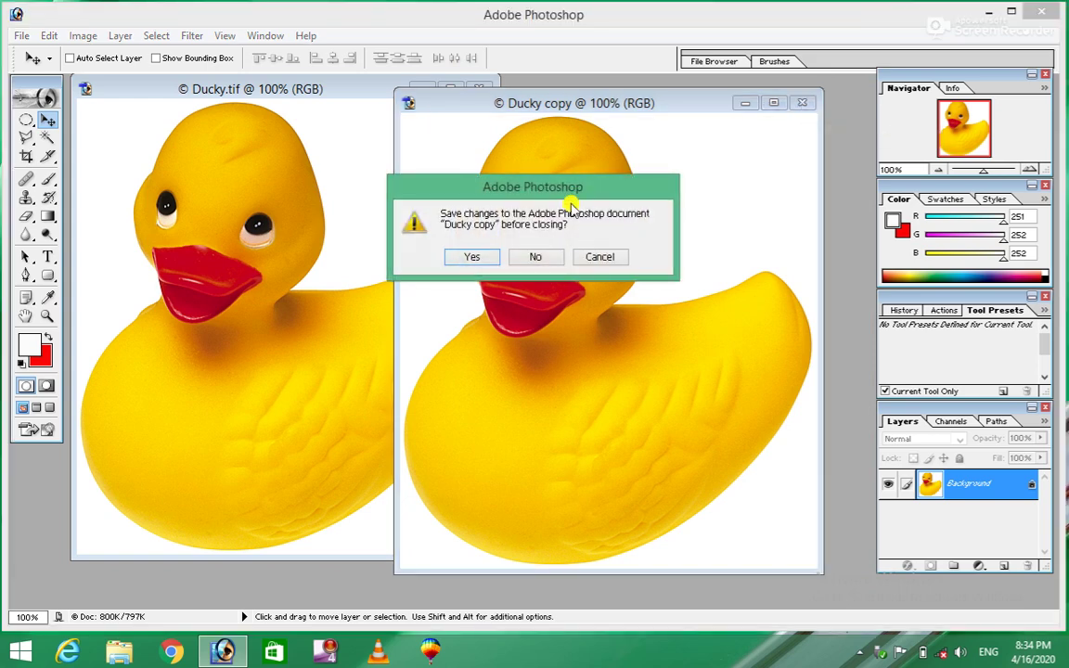
left_click(536, 262)
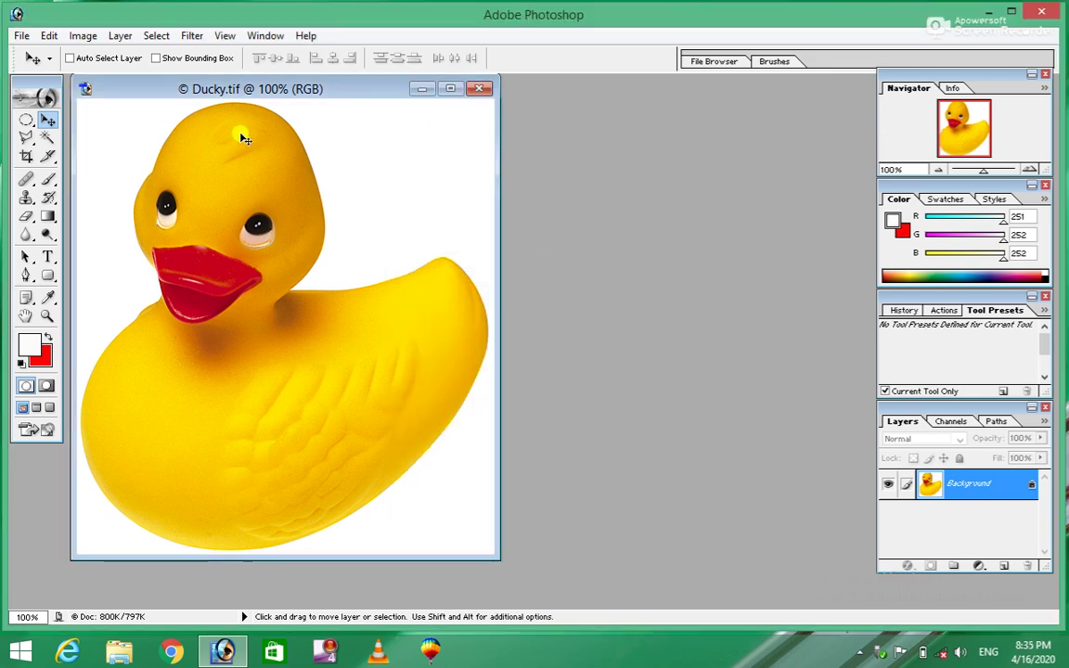
left_click(90, 37)
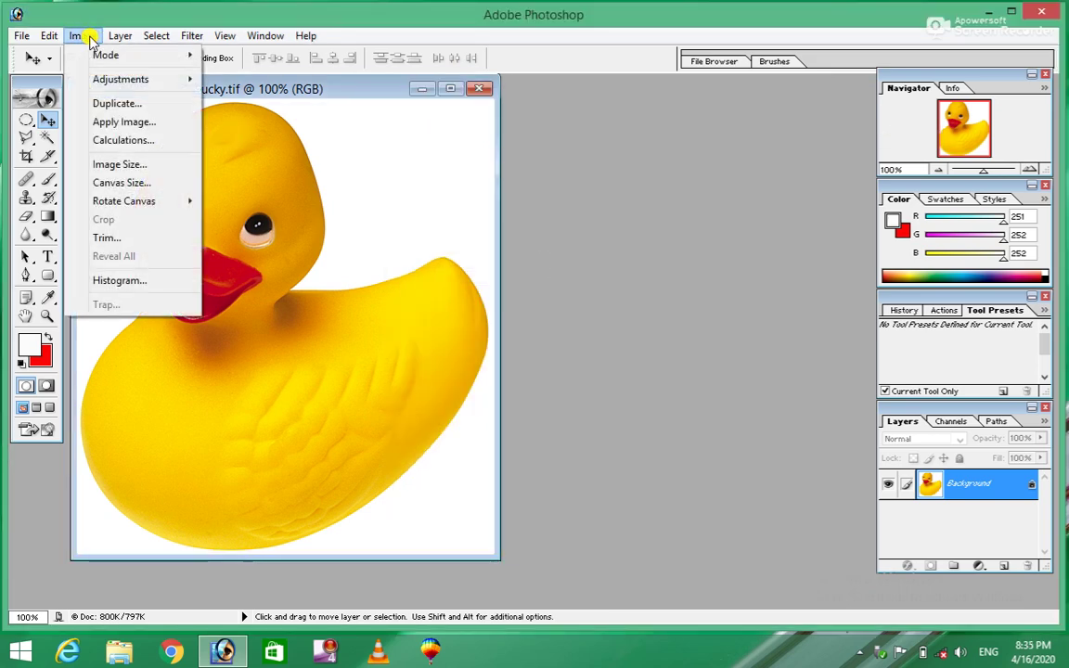
- Apply Image onto the duck using Hard Light blending at 100% opacity
left_click(122, 127)
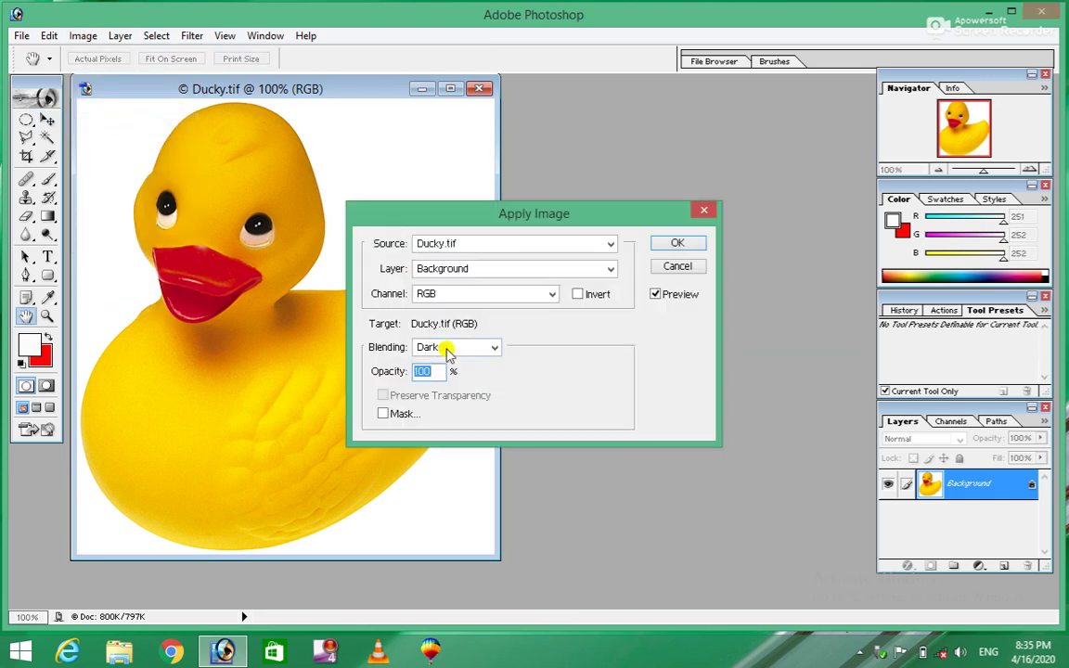
left_click(495, 348)
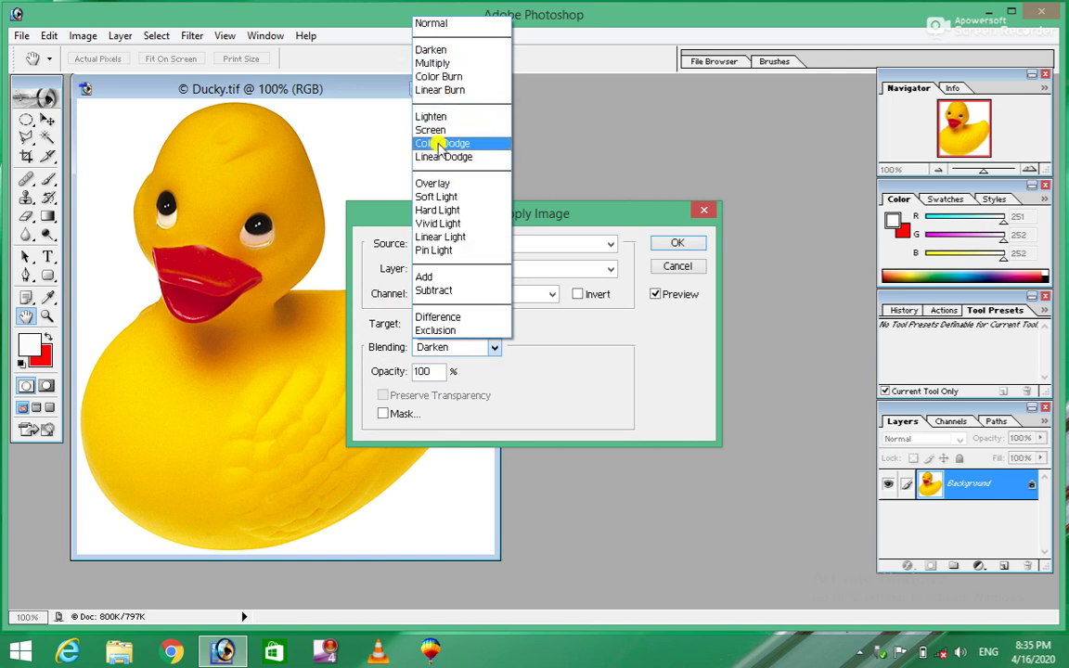
left_click(441, 211)
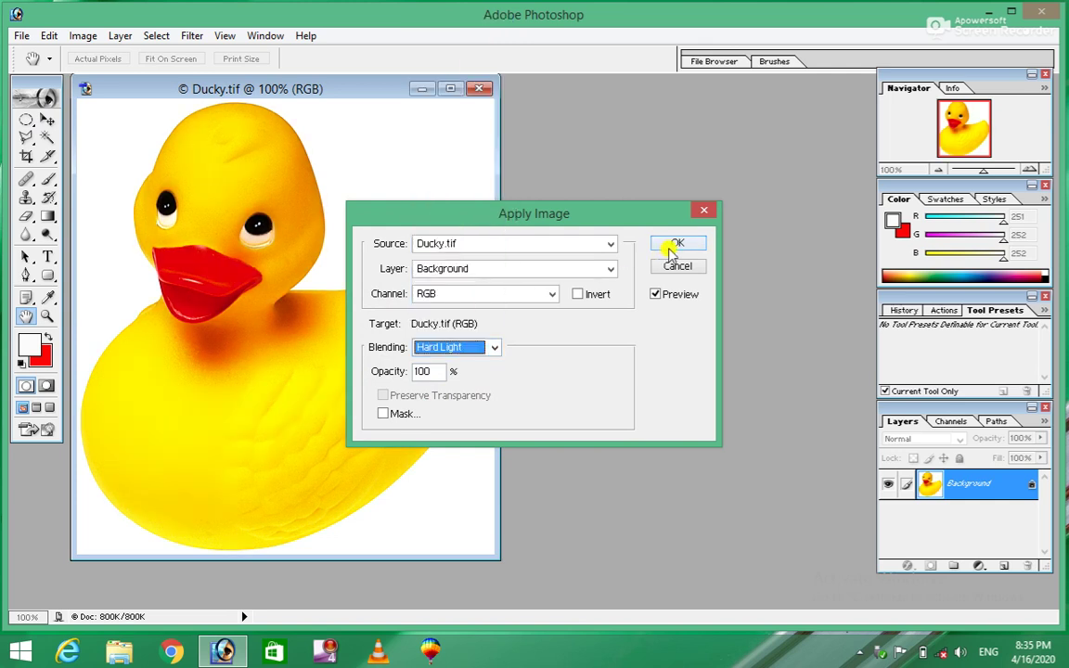
left_click(672, 243)
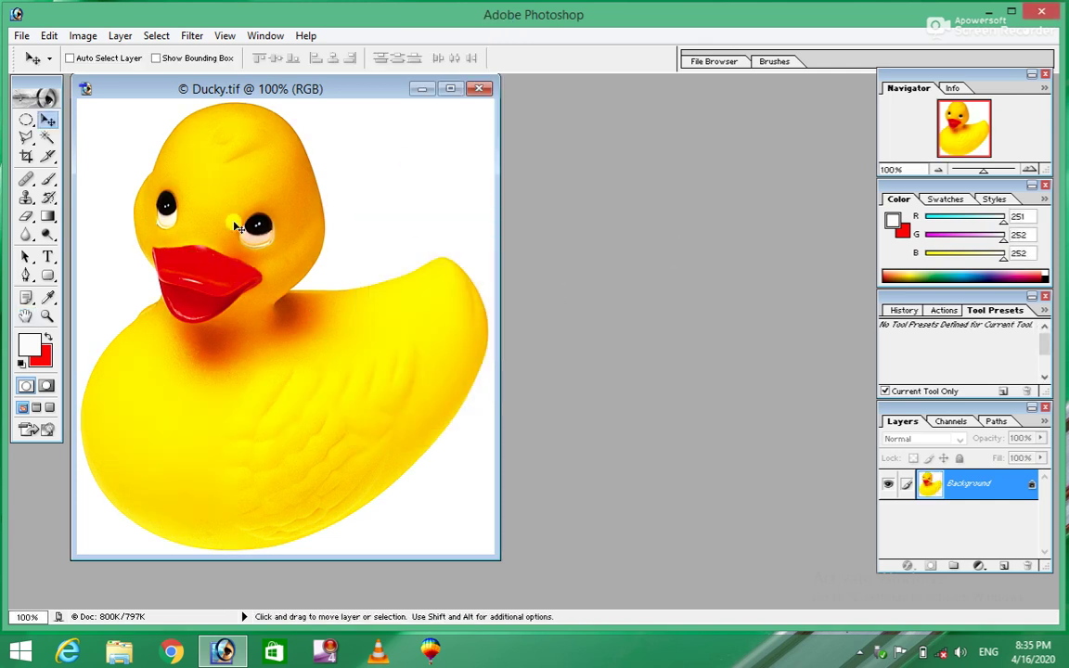
left_click(82, 35)
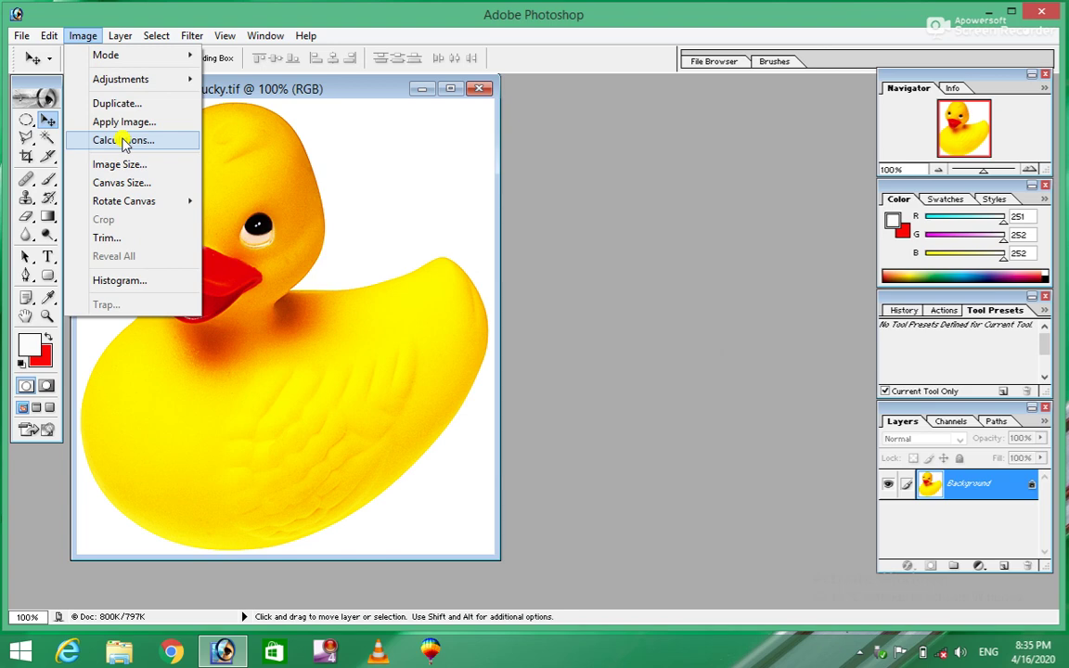
- Run Calculations on Red/Red with Multiply at 1% opacity, then return to the RGB view
left_click(124, 140)
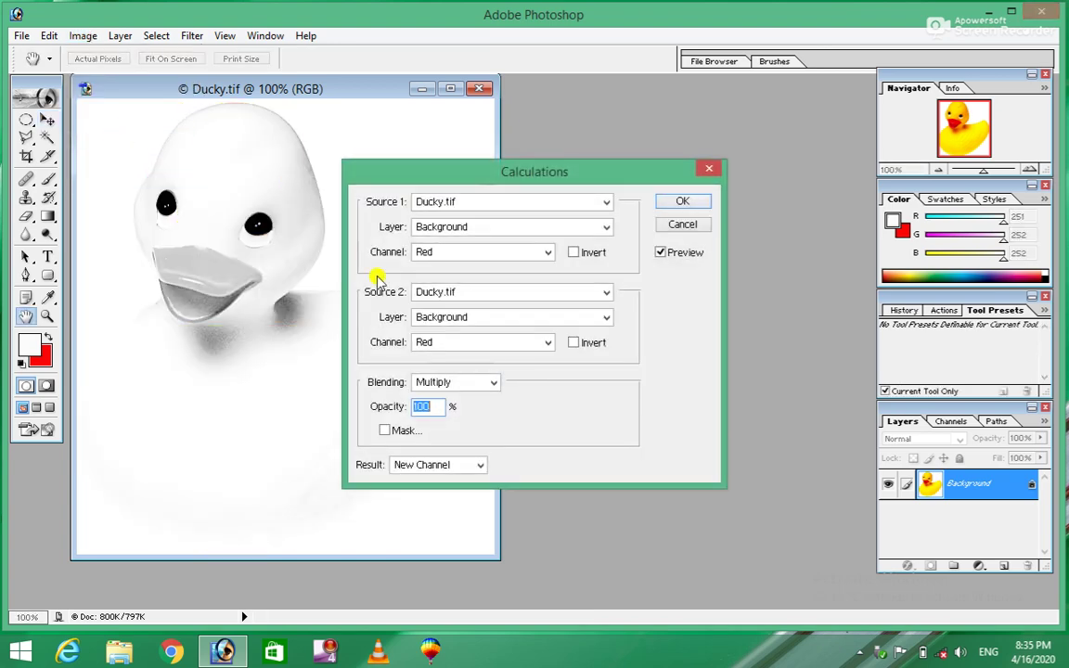
left_click(432, 404)
key("BackSpace")
key("BackSpace")
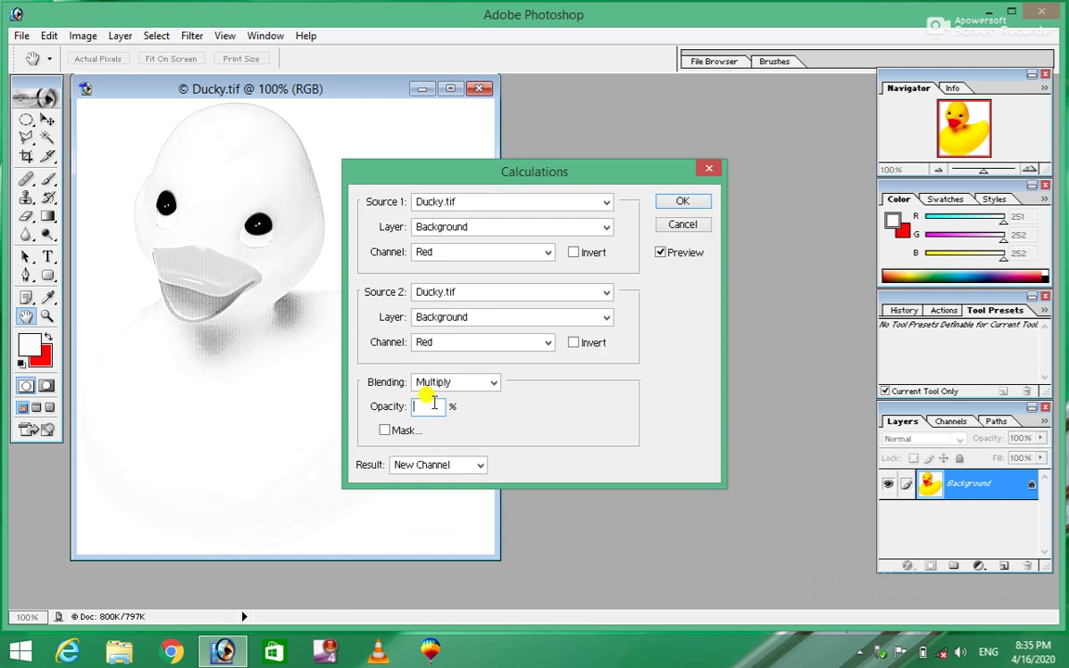
type("10")
left_click(691, 204)
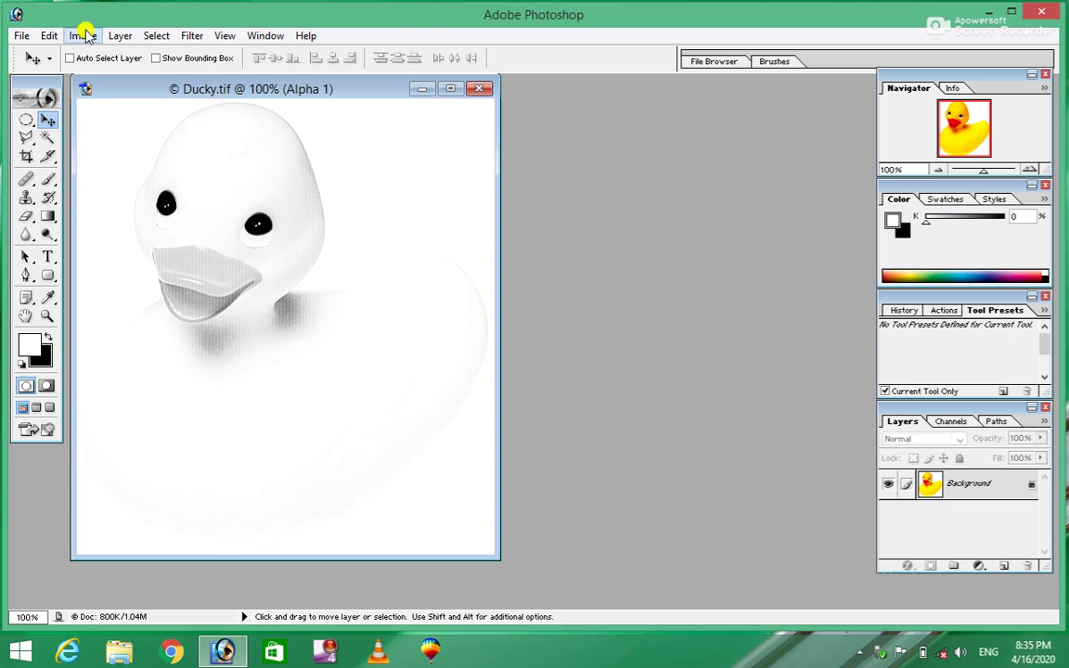
key("ctrl+grave")
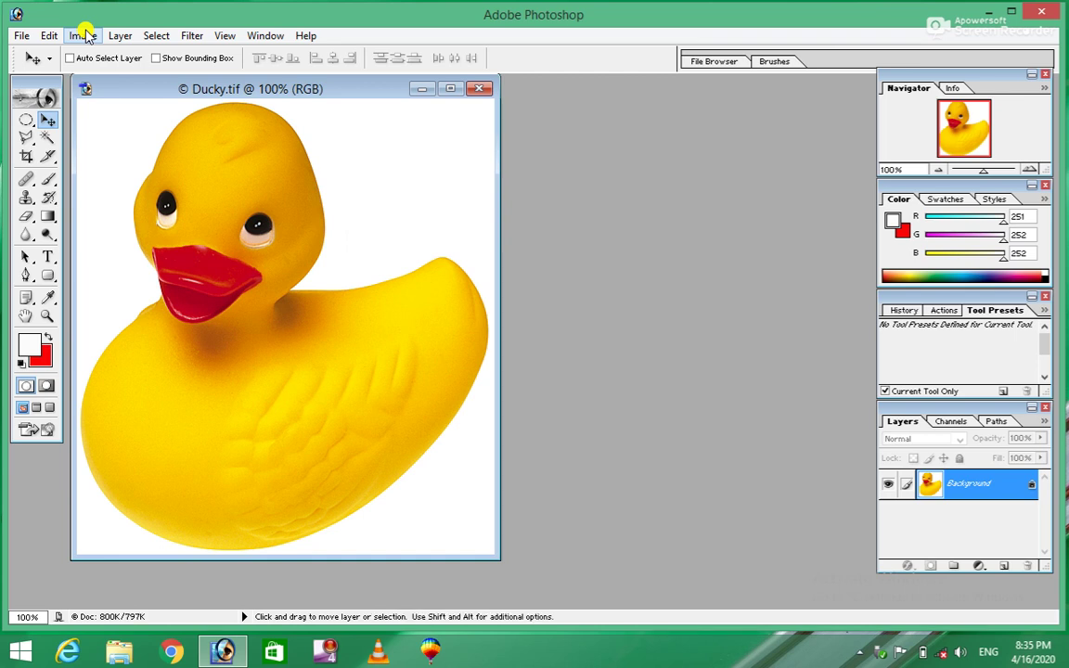
left_click(81, 35)
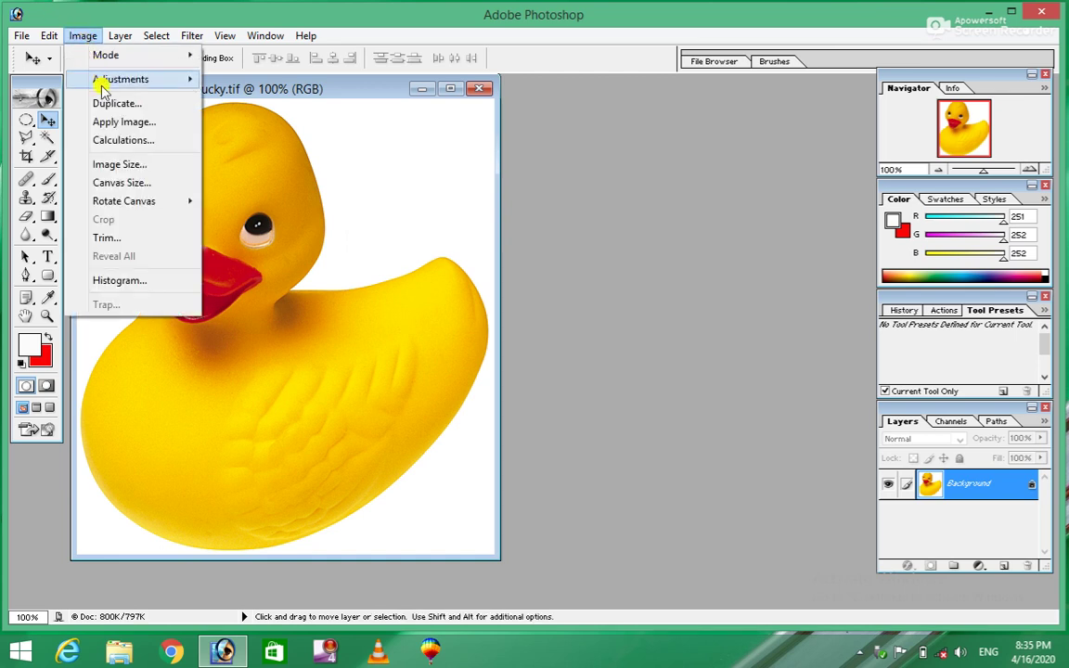
mouse_move(123, 200)
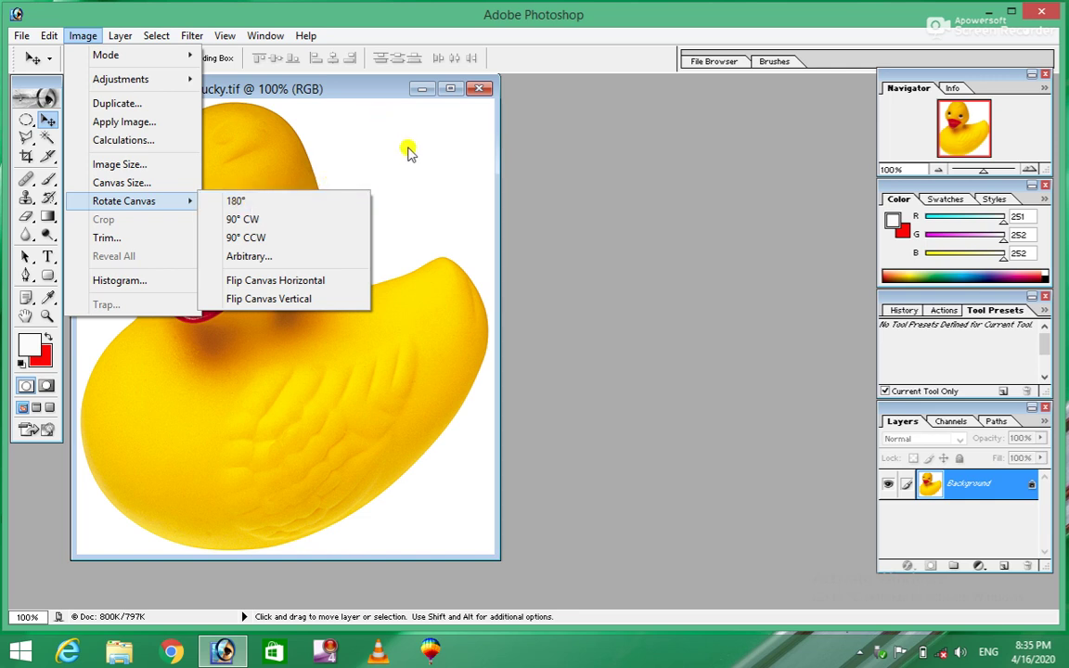
left_click(235, 203)
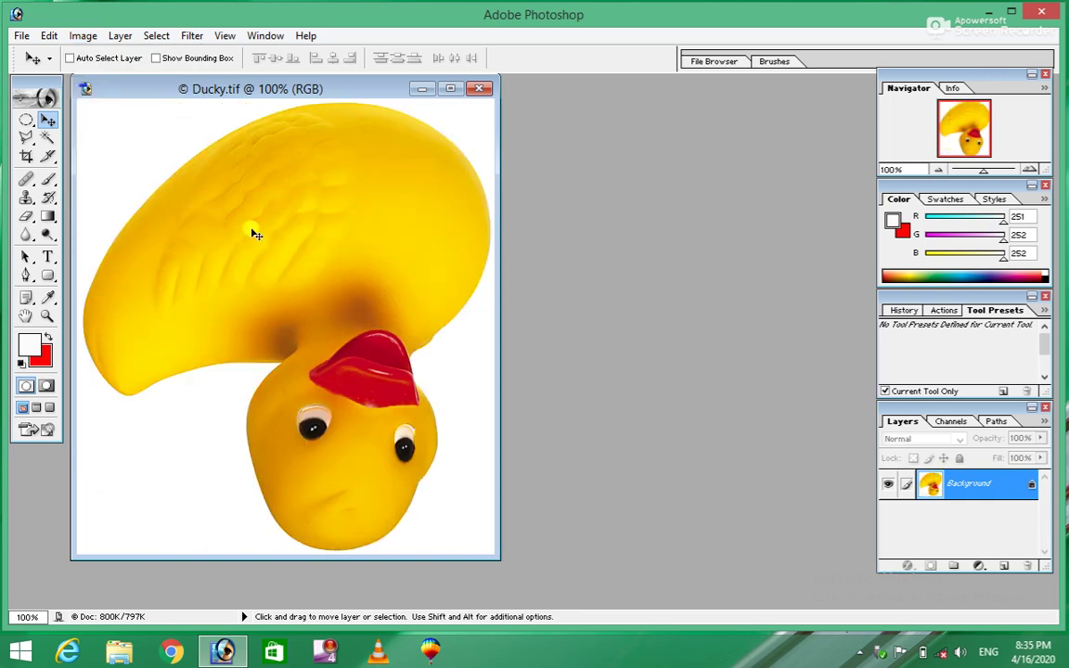
left_click(78, 35)
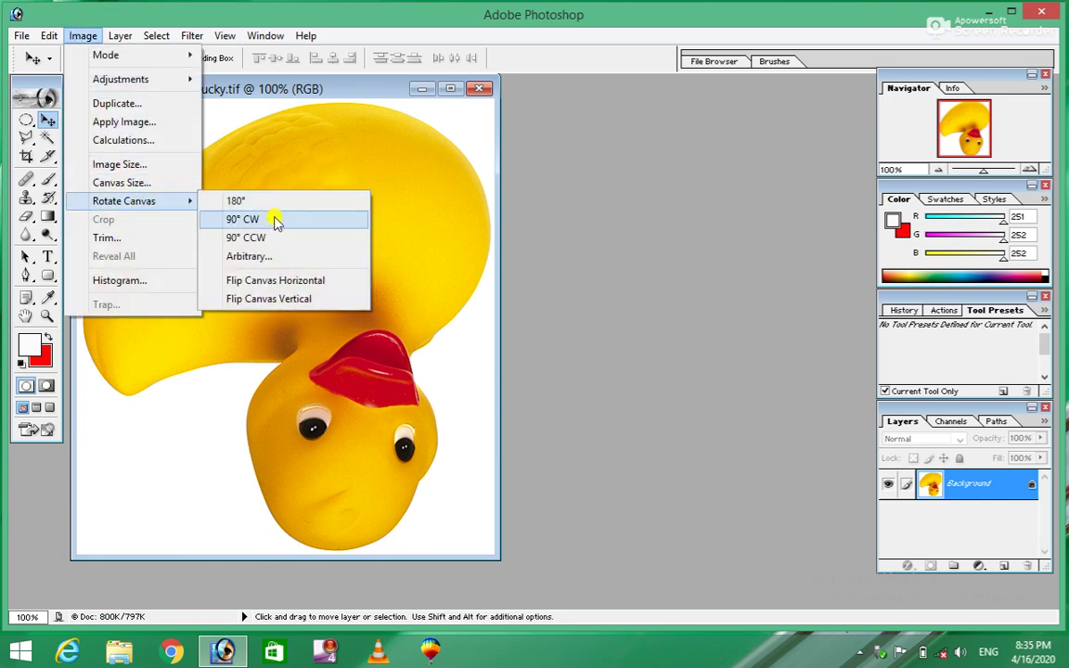
left_click(275, 219)
left_click(96, 36)
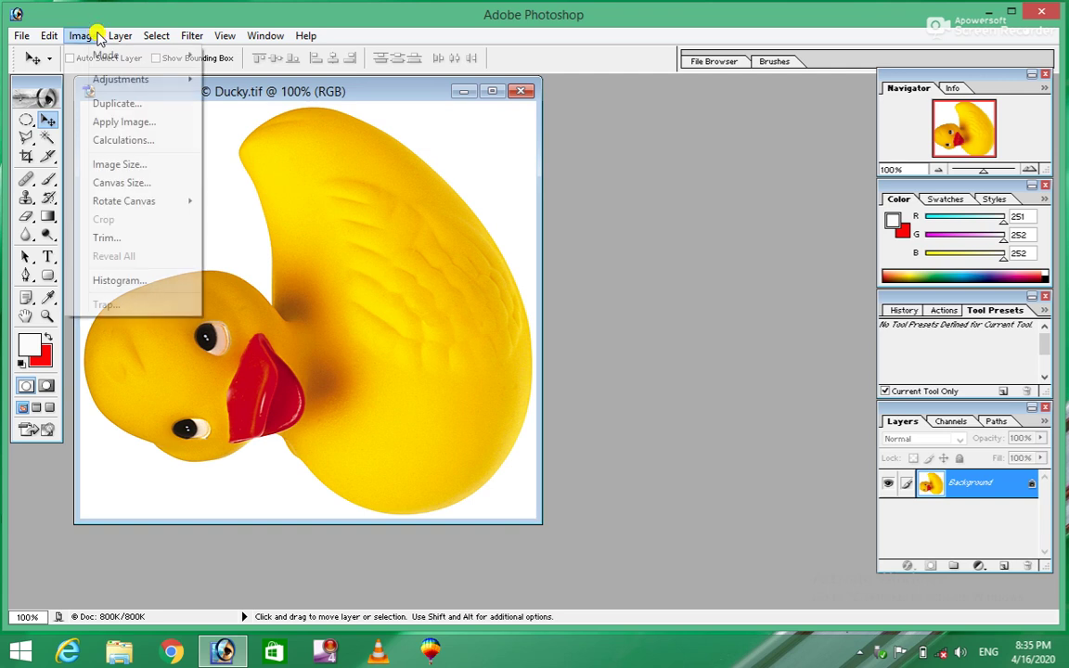
mouse_move(124, 200)
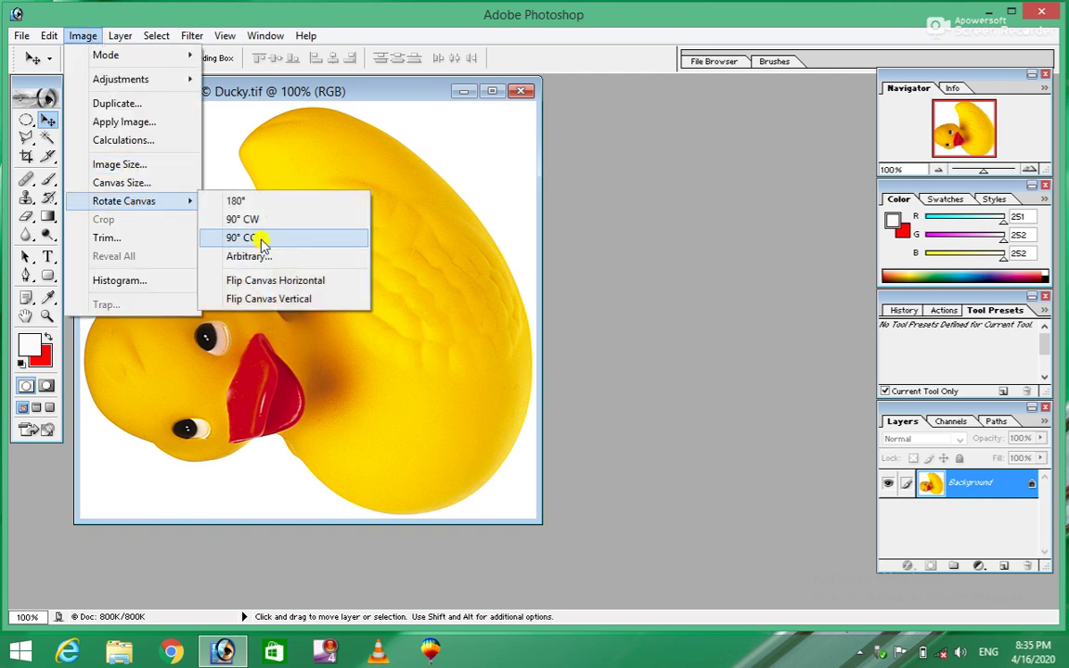
left_click(261, 240)
left_click(89, 36)
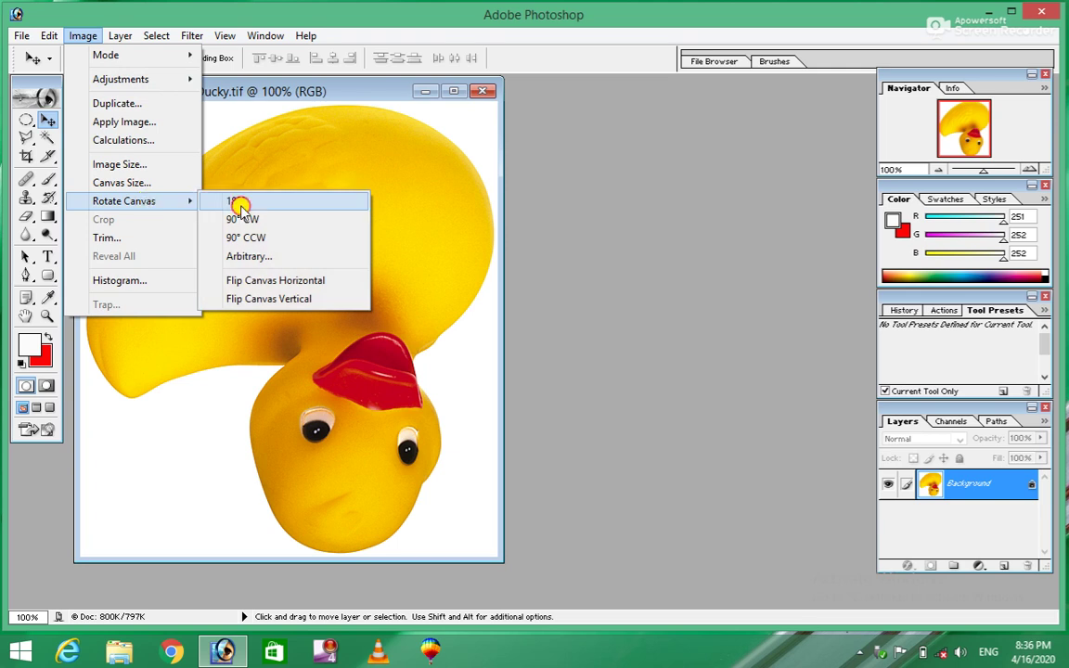
left_click(240, 204)
left_click(85, 37)
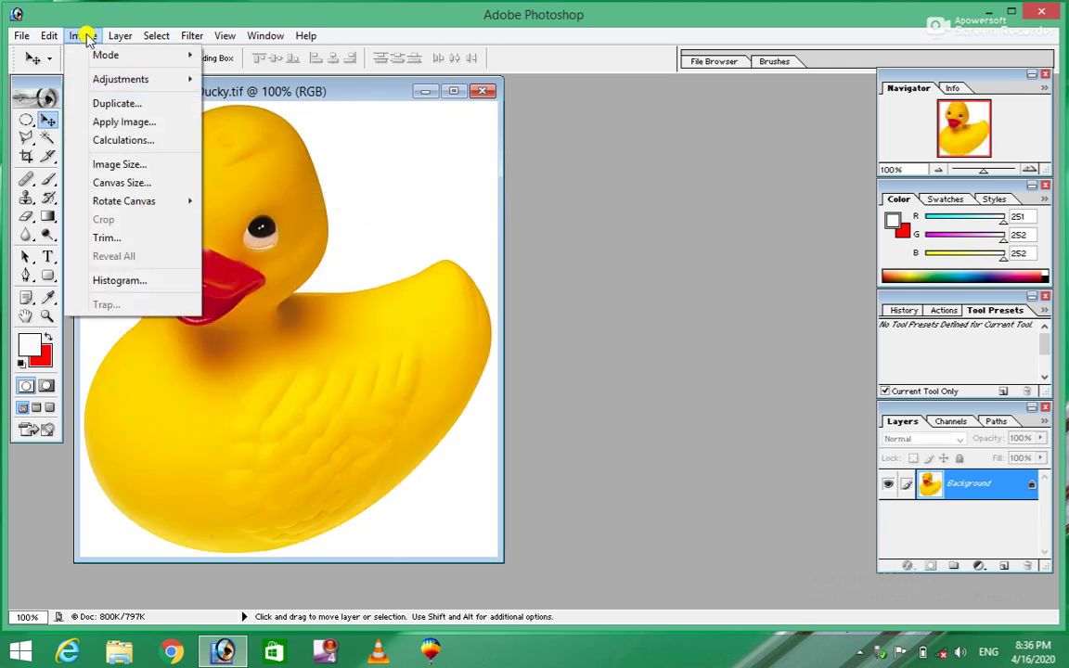
- Resize the duck to 1.4 inches wide at 300 ppi and rotate the canvas 90° CW
left_click(142, 167)
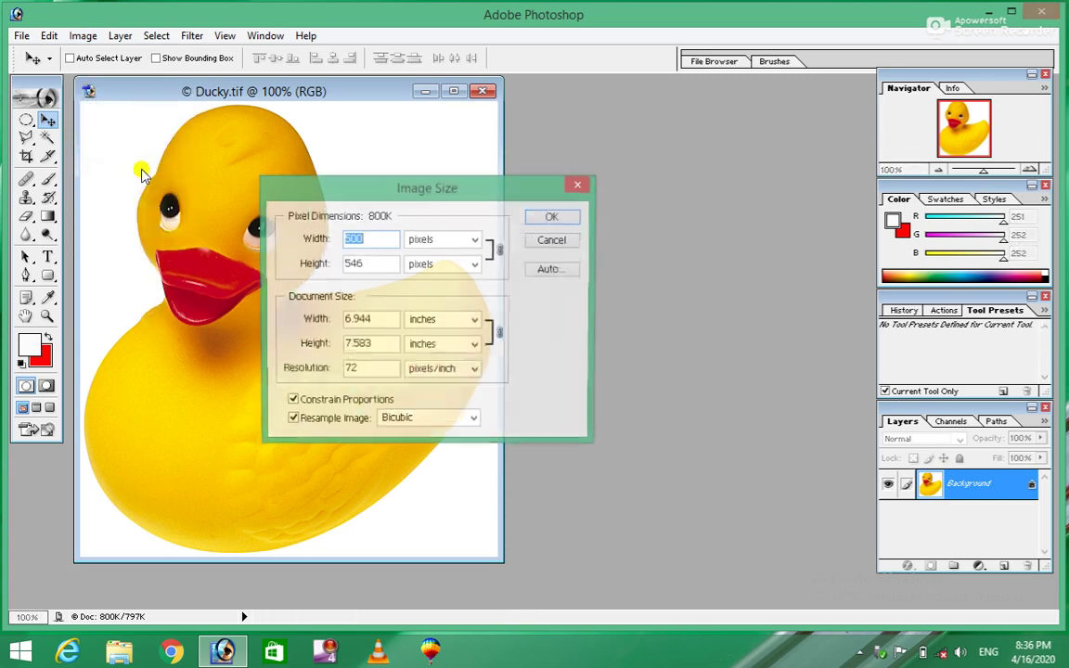
left_click(374, 319)
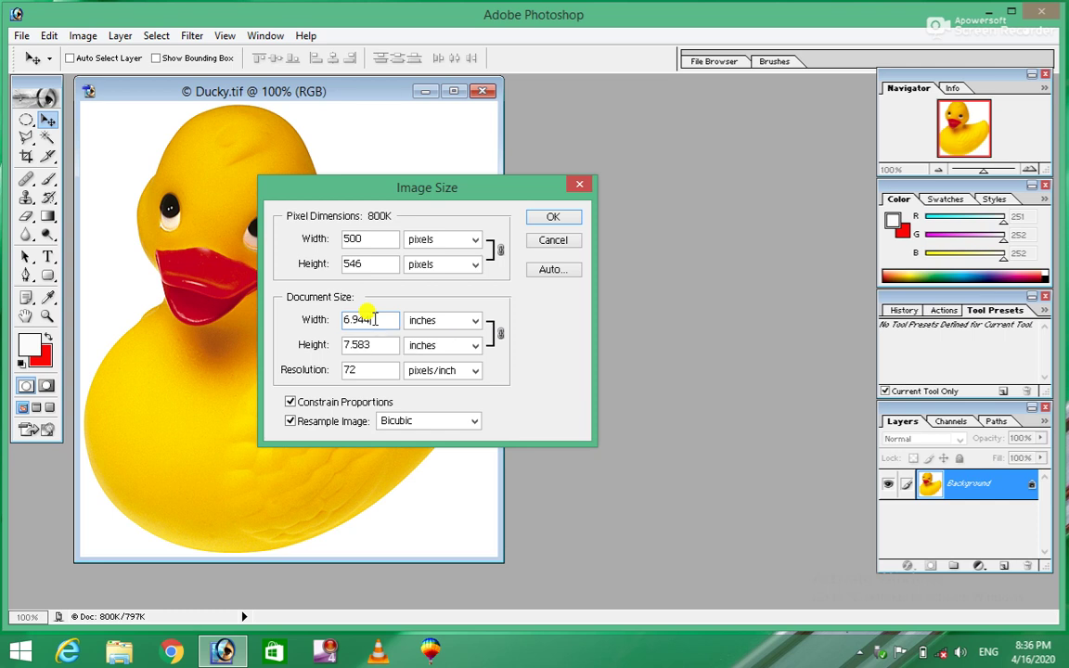
key("BackSpace")
key("BackSpace")
key("BackSpace")
type("3")
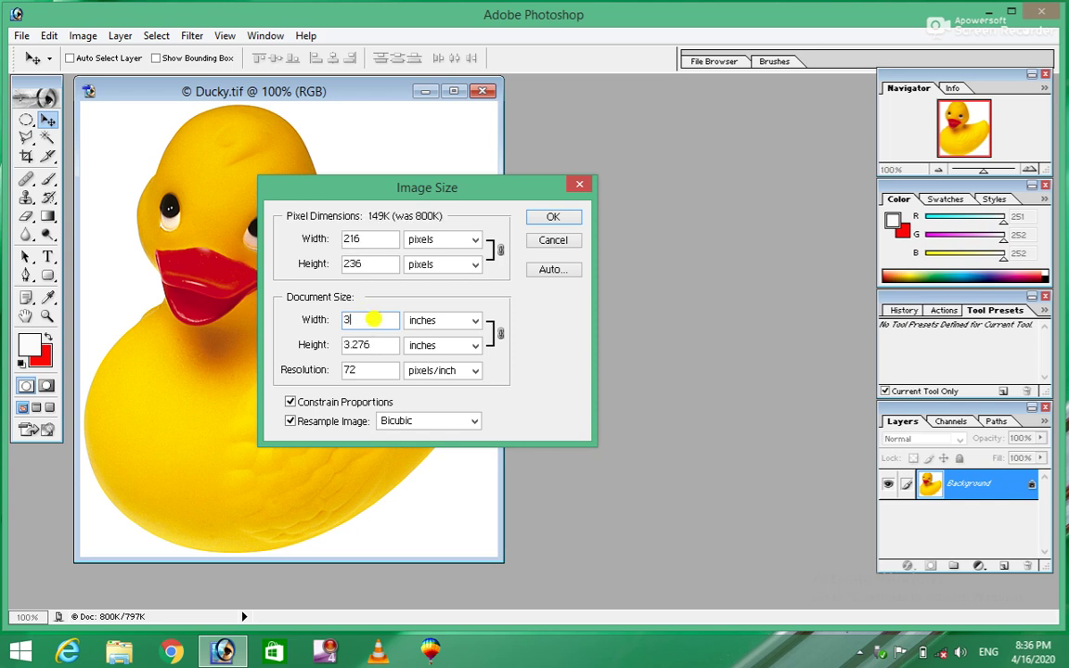
type(".5")
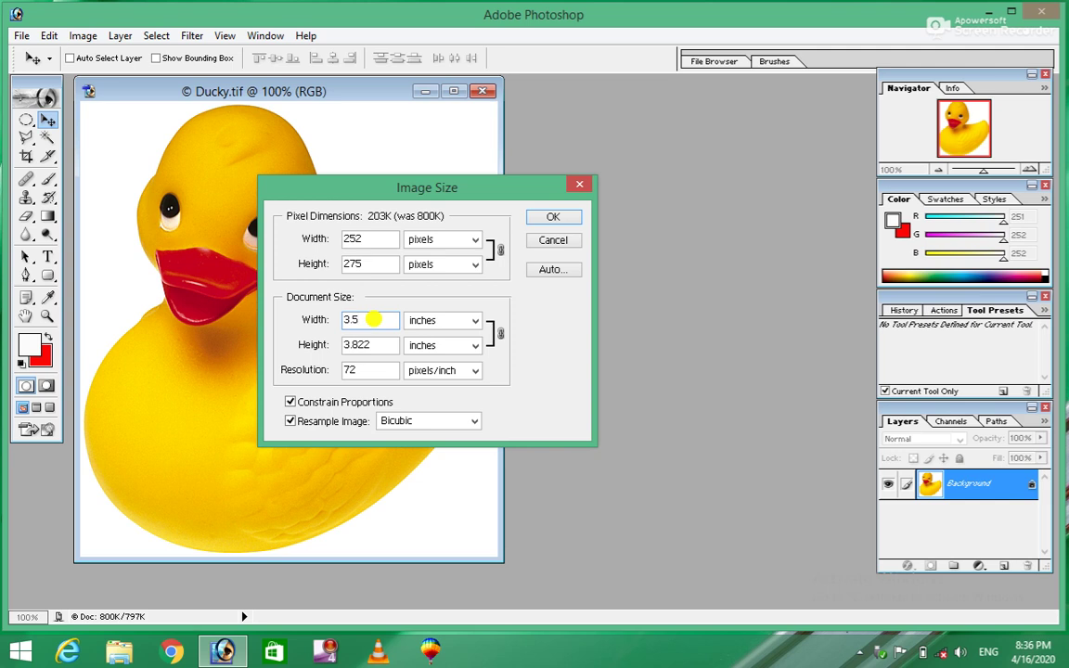
left_click_drag(375, 368, 248, 363)
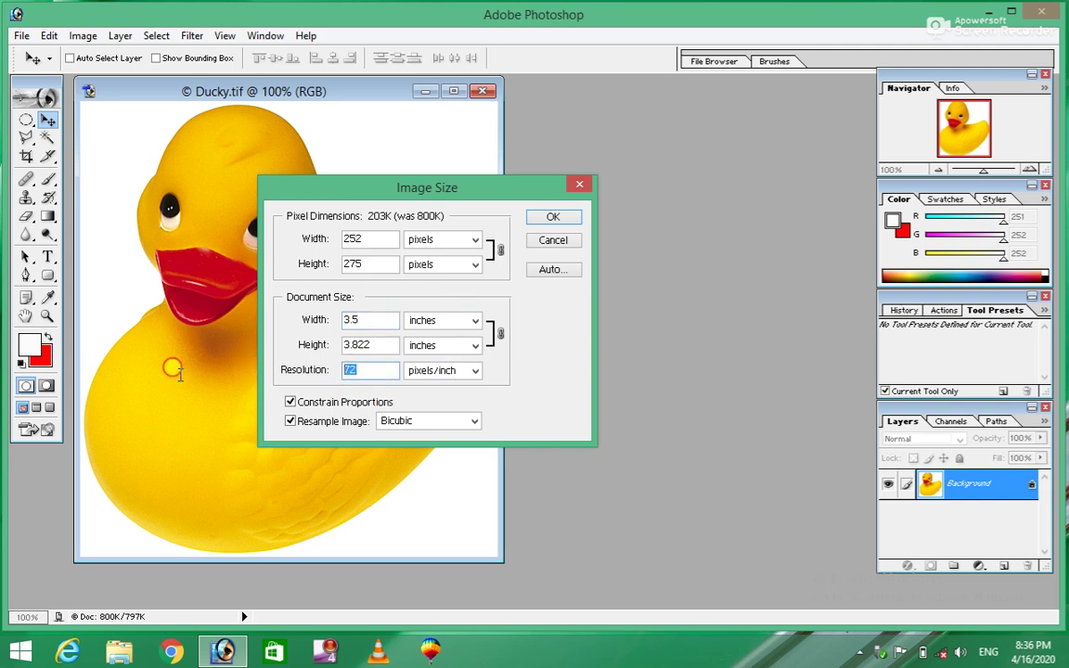
type("300")
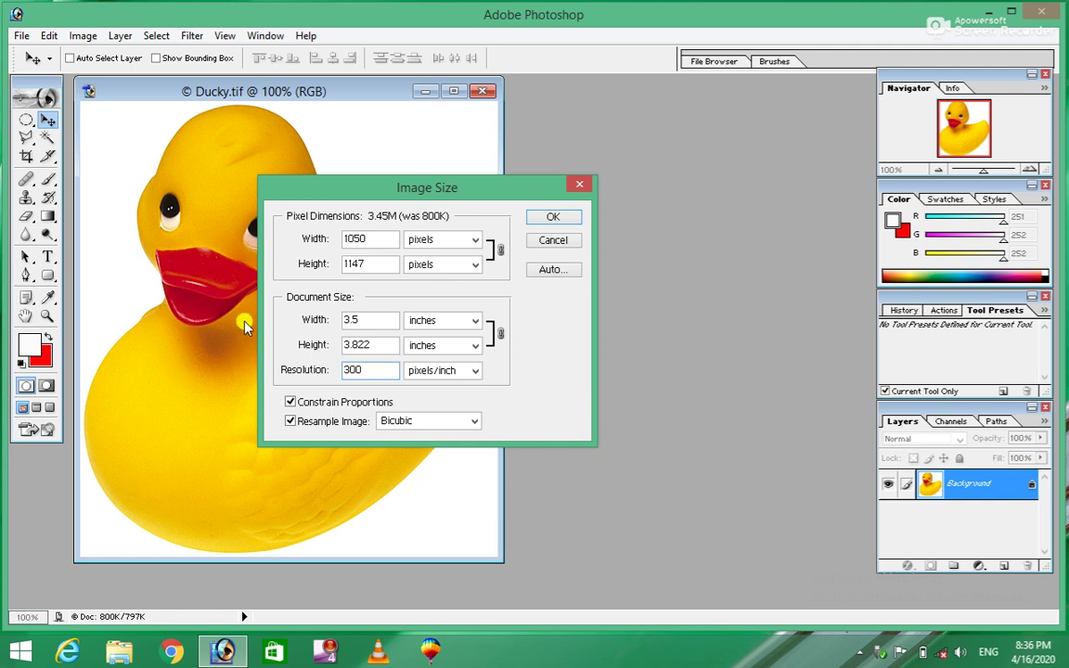
double_click(363, 319)
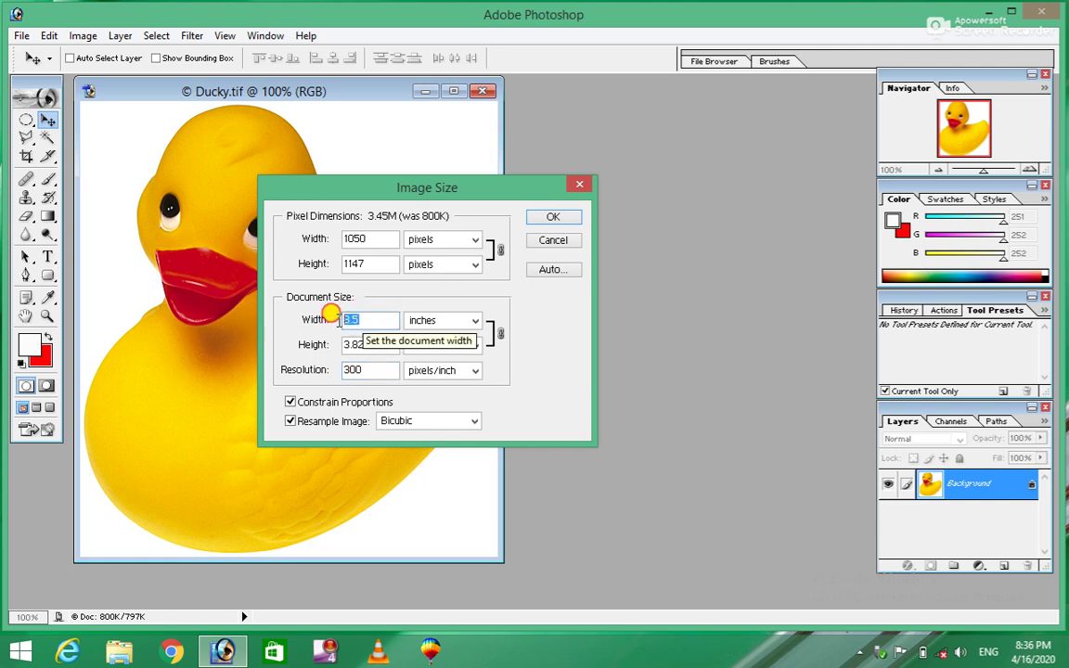
type("1")
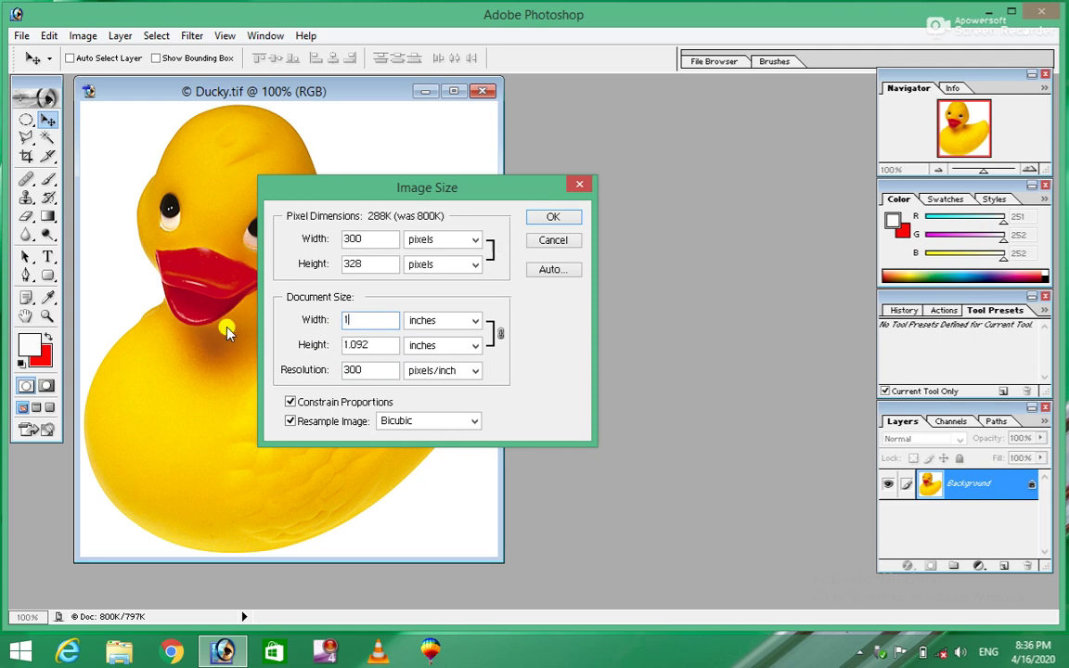
type(".4")
left_click(371, 371)
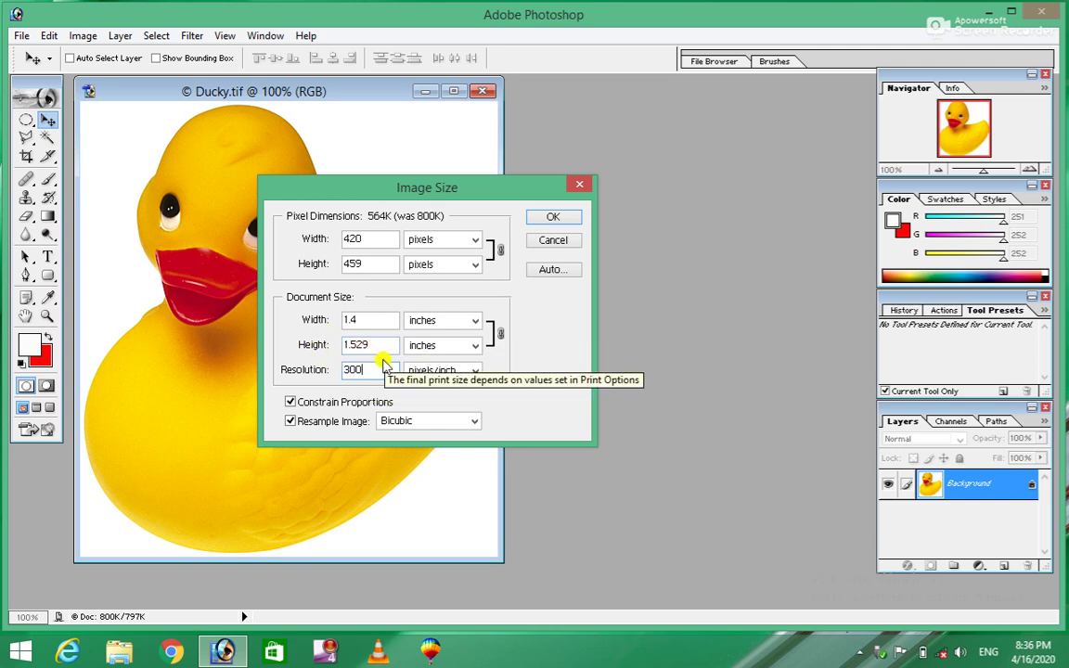
left_click(551, 215)
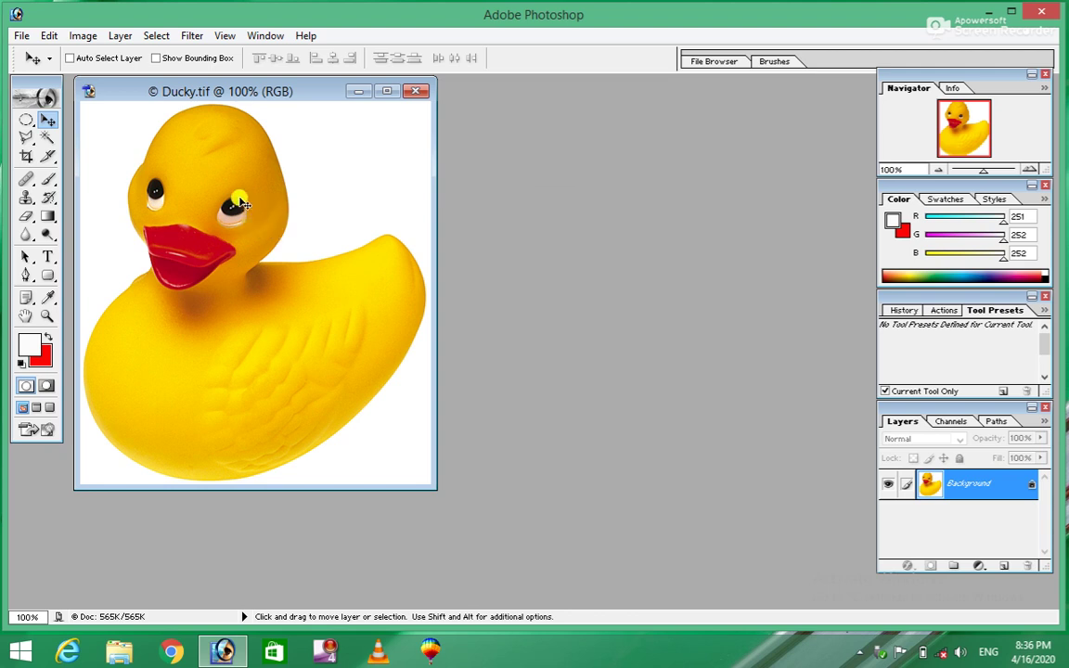
left_click(84, 38)
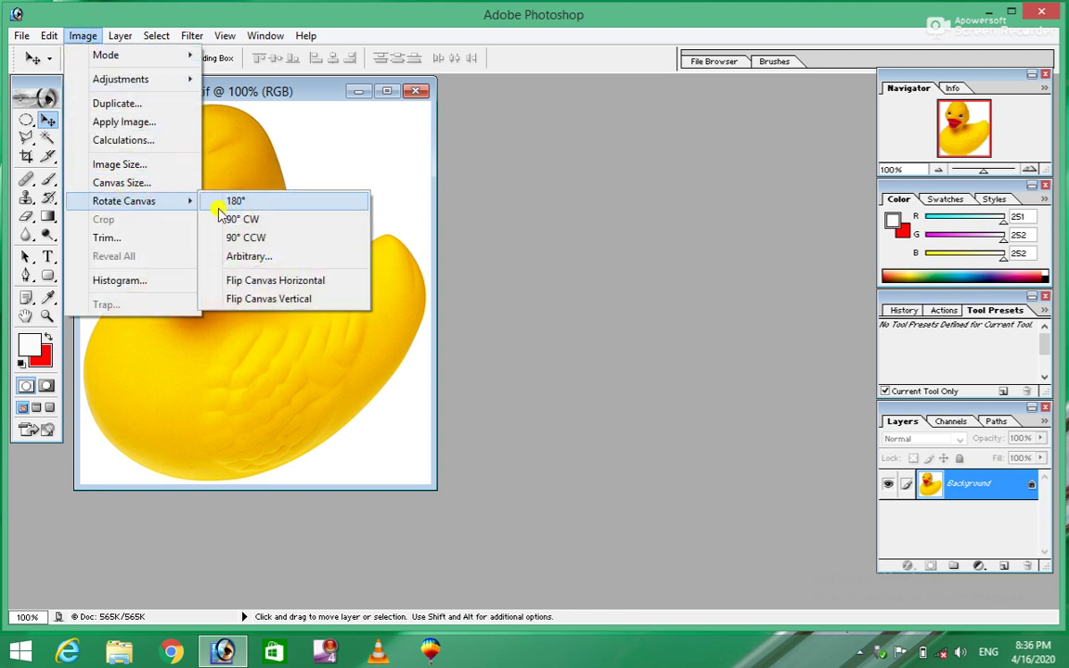
left_click(230, 219)
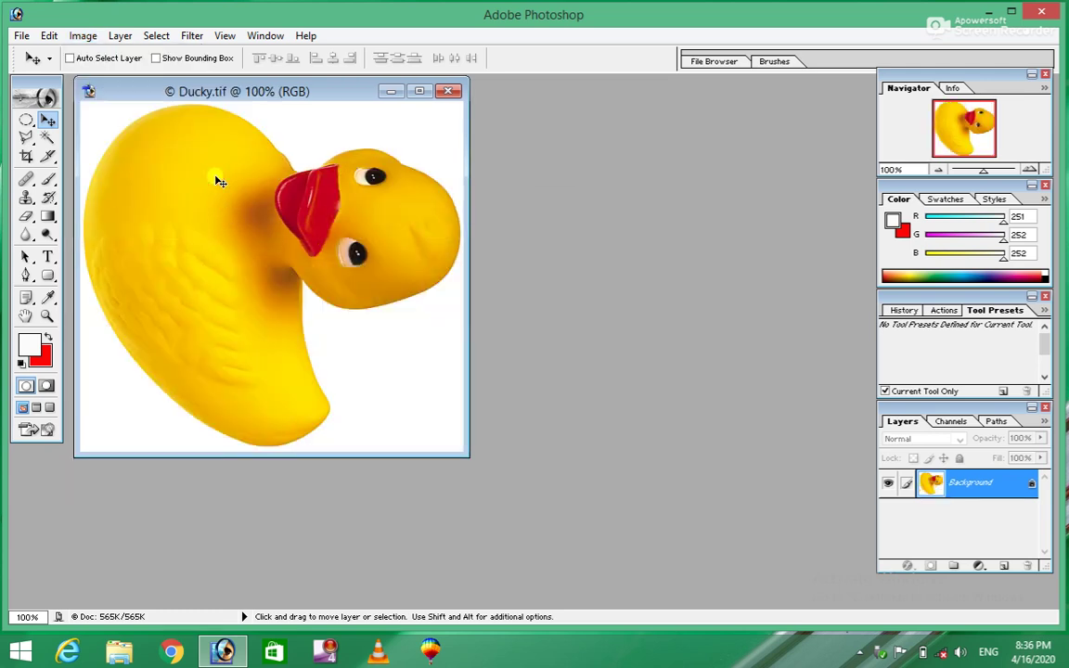
- Select the whole duck, then create a new document from the 4 x 6 preset
key("ctrl+a")
key("ctrl+n")
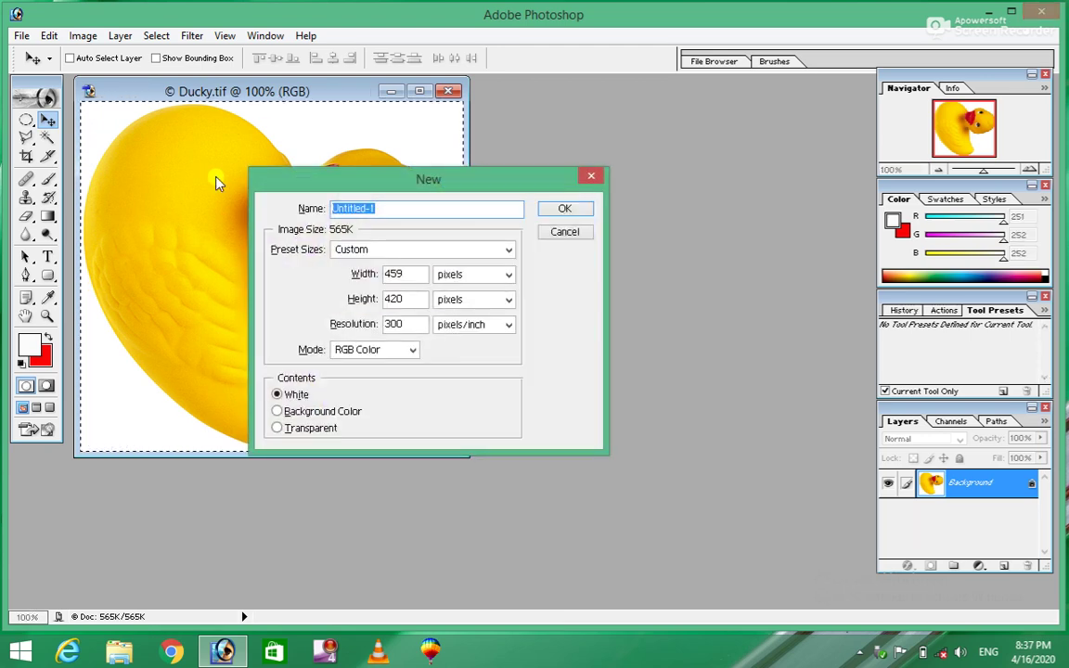
left_click(378, 251)
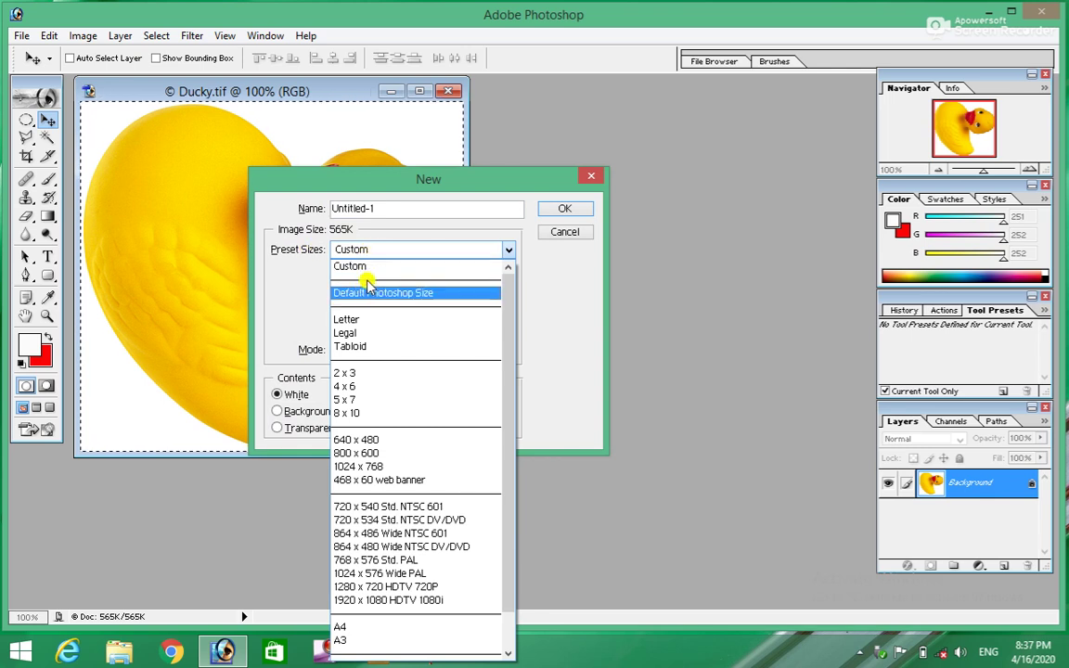
left_click(345, 385)
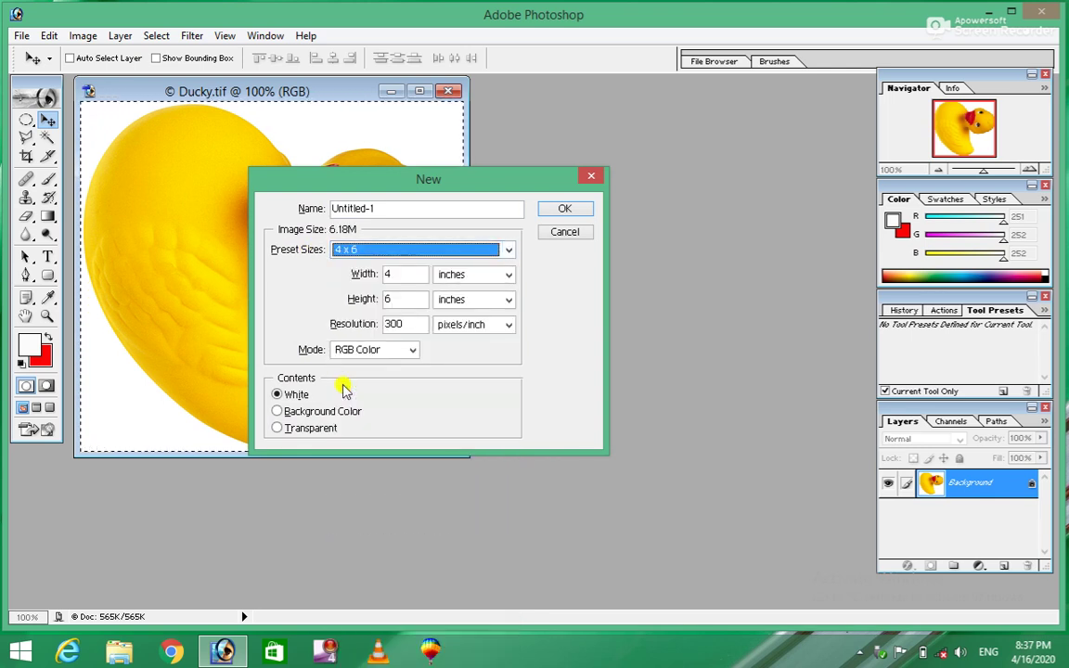
left_click(557, 214)
- Drag the duck into Untitled-1, place it top-left, and merge it down with Ctrl+E
mouse_move(210, 103)
left_mouse_down()
mouse_move(657, 149)
mouse_move(643, 116)
left_mouse_up()
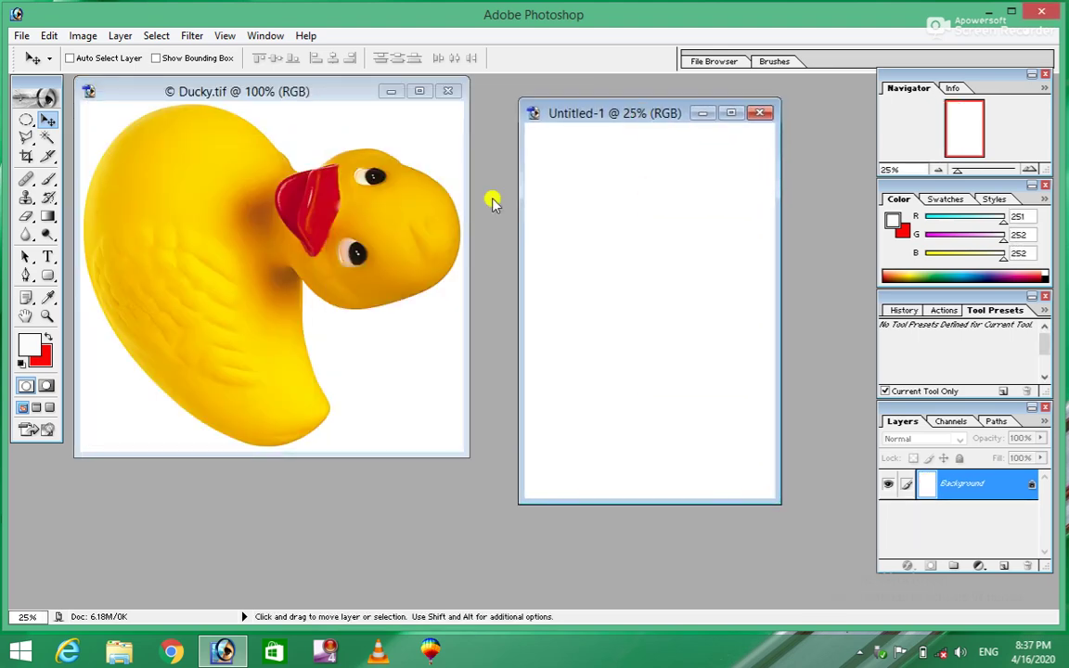
left_click_drag(197, 218, 582, 205)
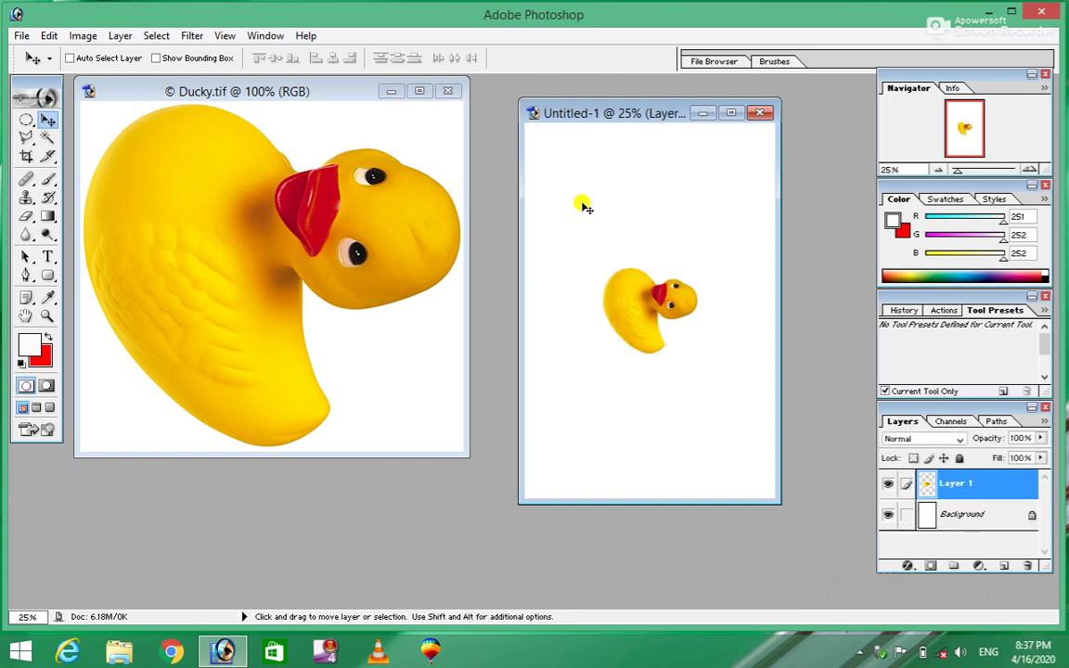
left_click_drag(625, 292, 563, 179)
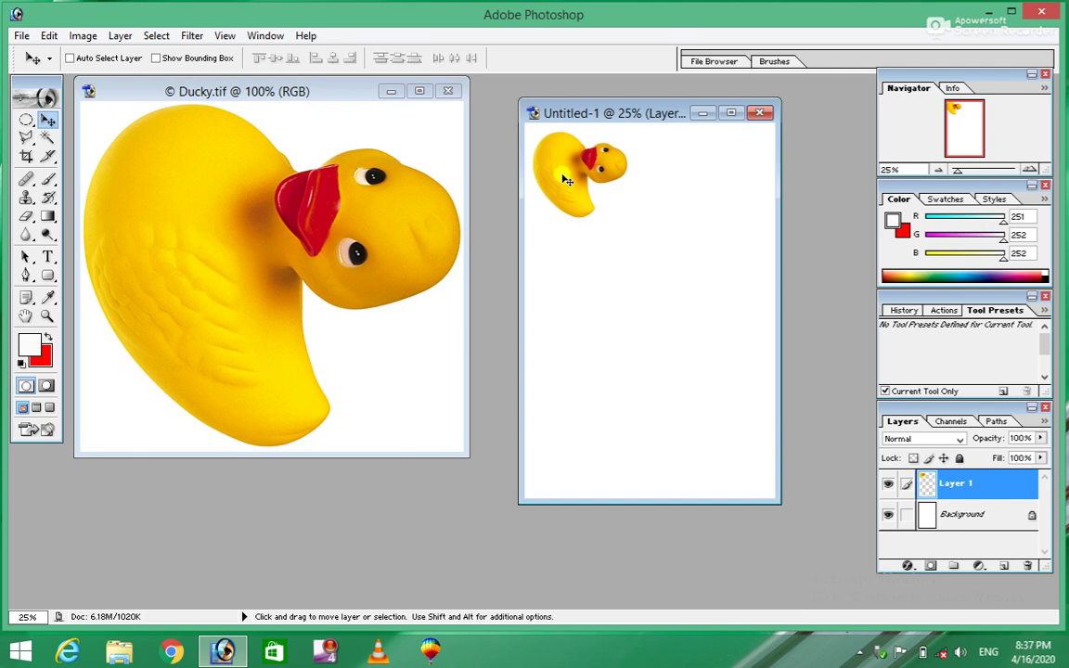
key("ctrl+e")
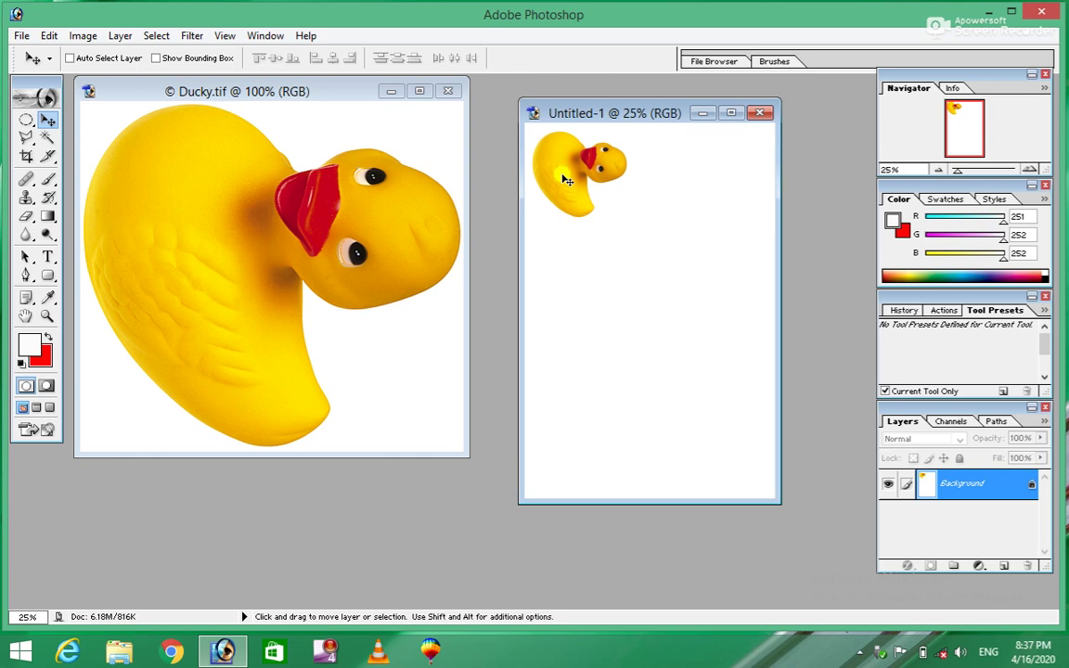
key("alt")
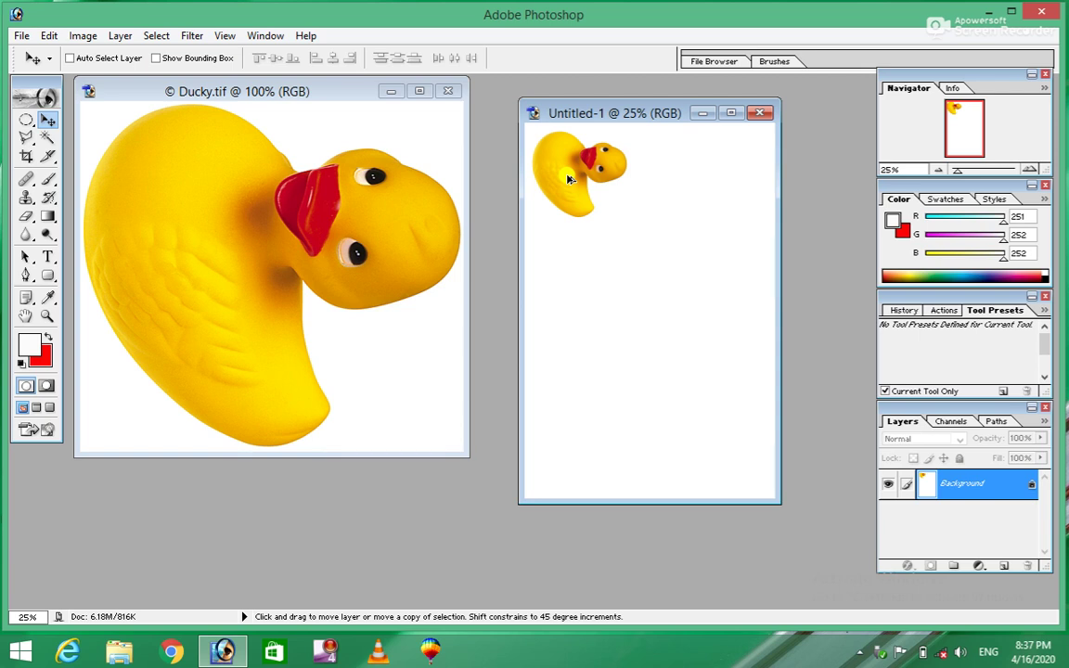
left_click(569, 178)
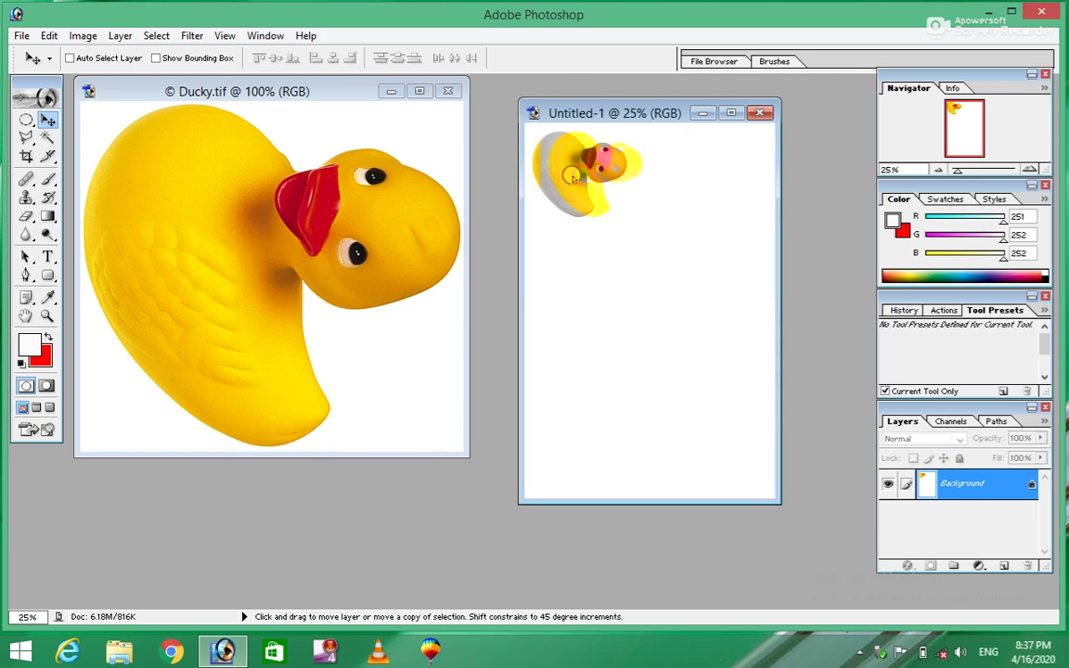
- Add a second duck beside the first, then Alt-drag the pair into a second row, merging each copy
left_click_drag(569, 178, 705, 181)
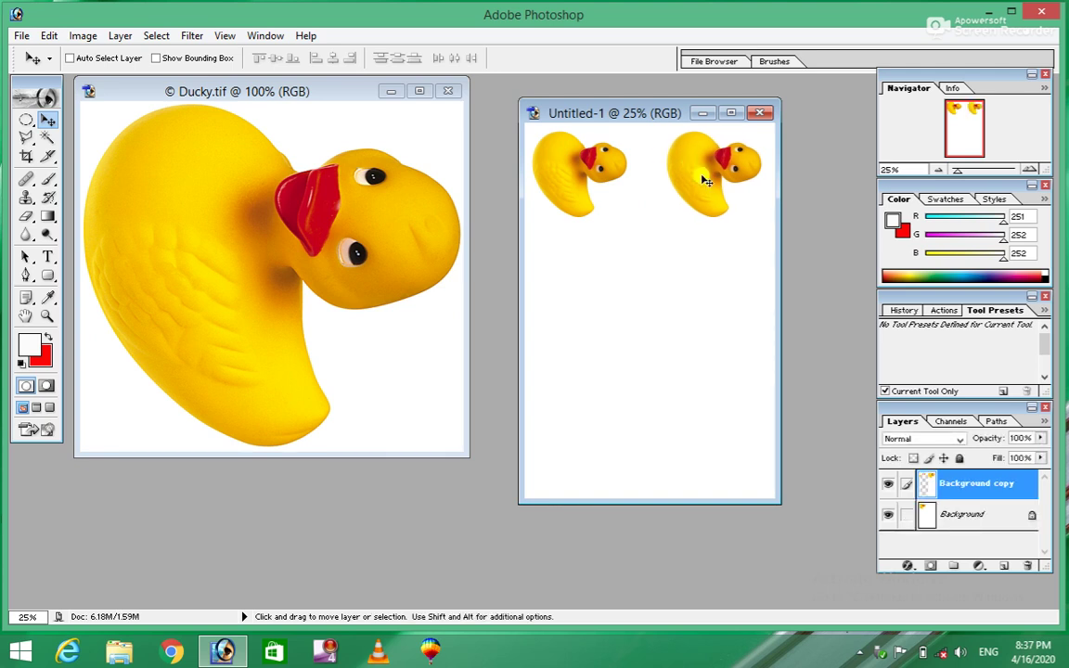
key("ctrl+e")
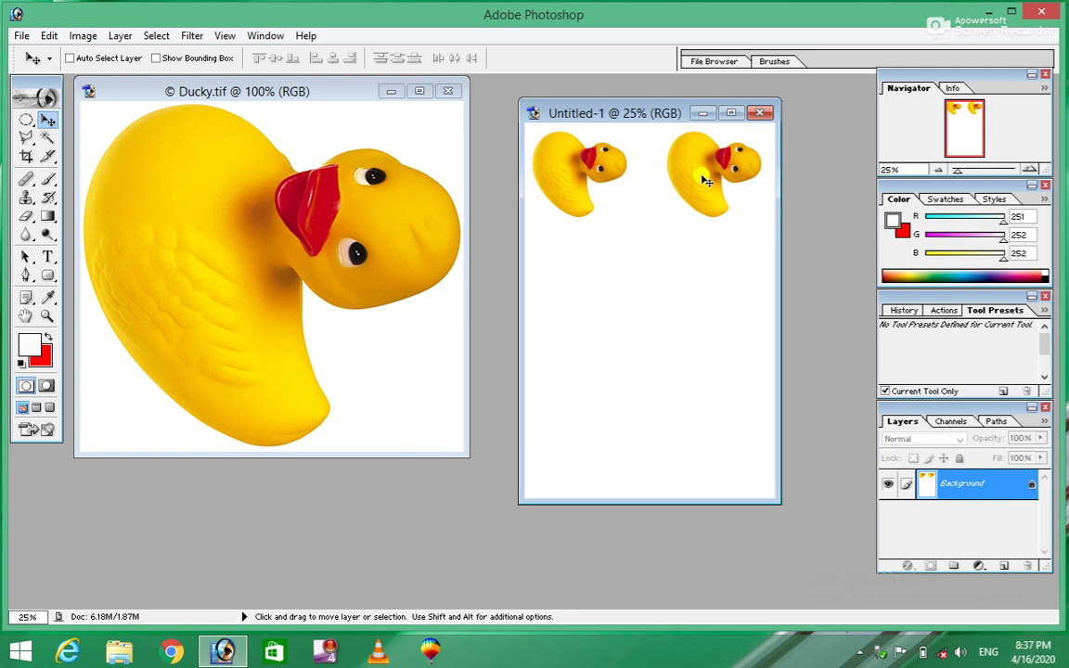
key("alt")
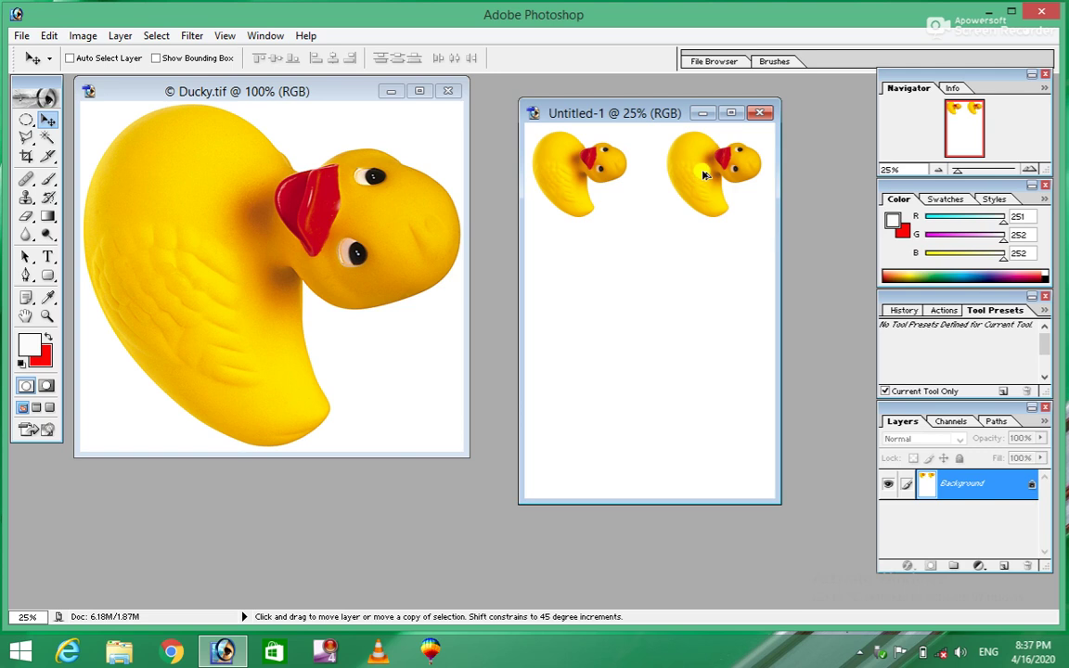
left_click(703, 174)
left_click_drag(703, 174, 710, 275)
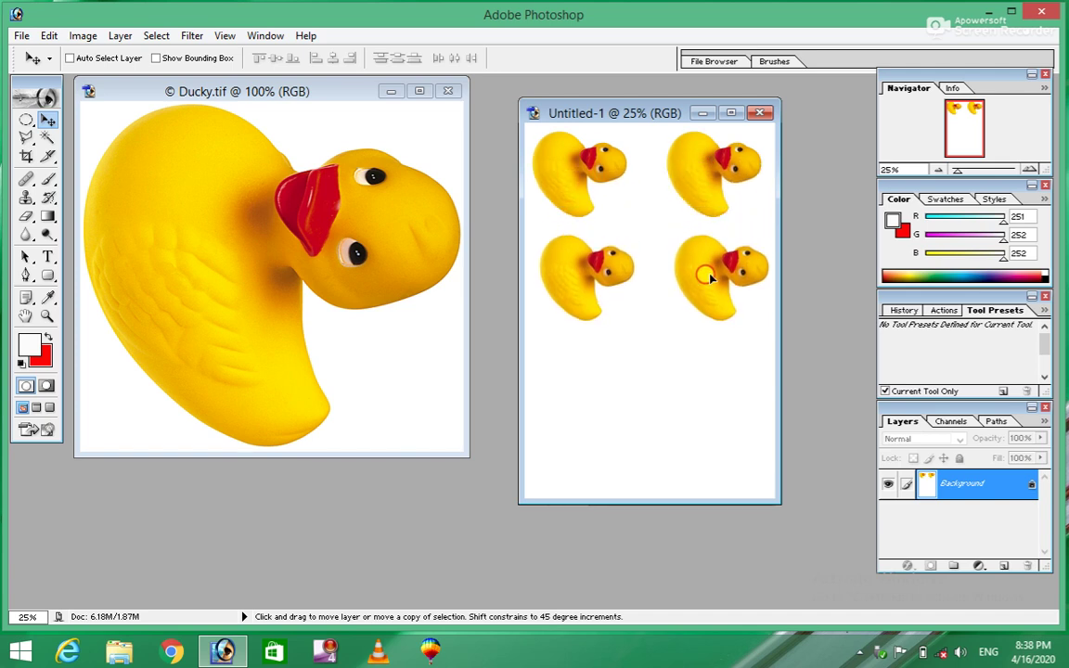
left_click_drag(710, 274, 713, 270)
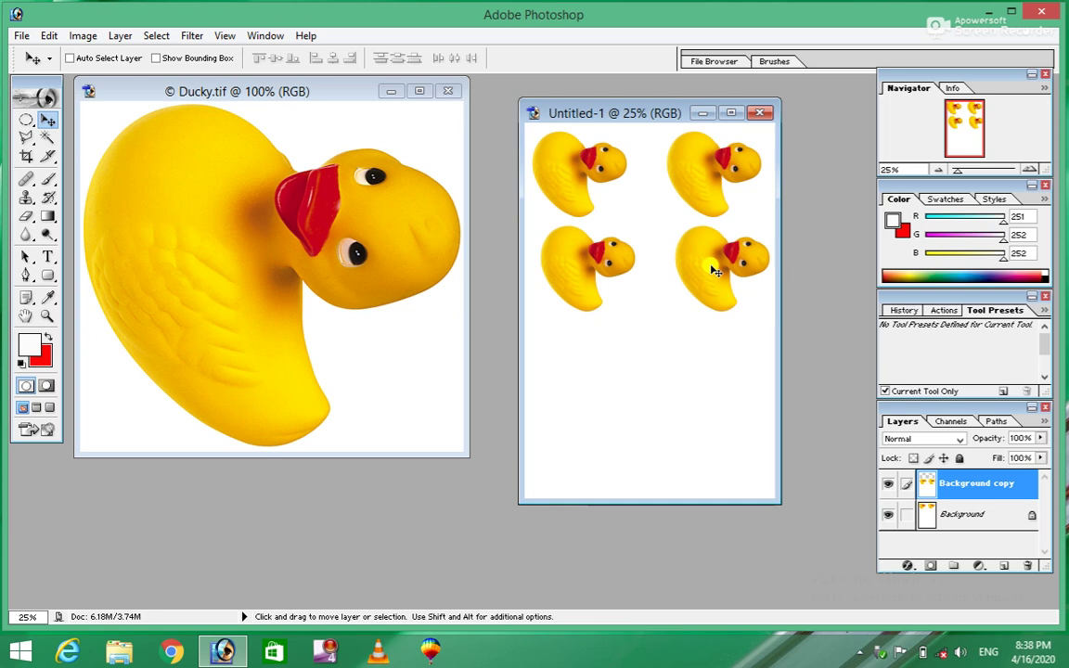
key("ctrl+e")
- Alt-drag the duck rows down to fill the lower half of the page
key("alt")
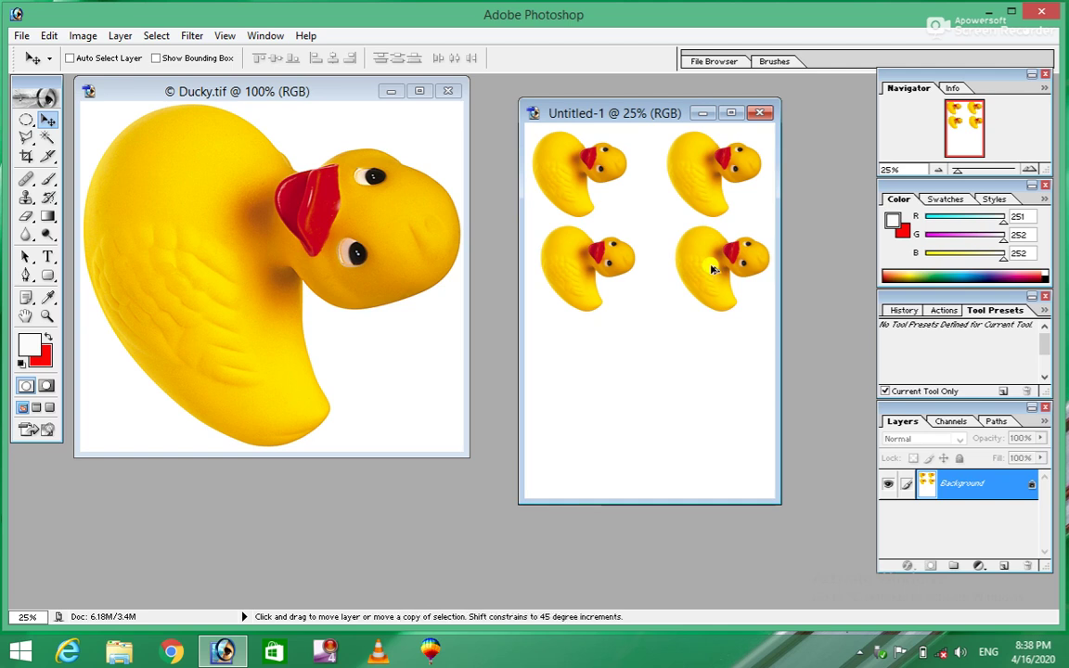
left_click_drag(711, 269, 720, 457)
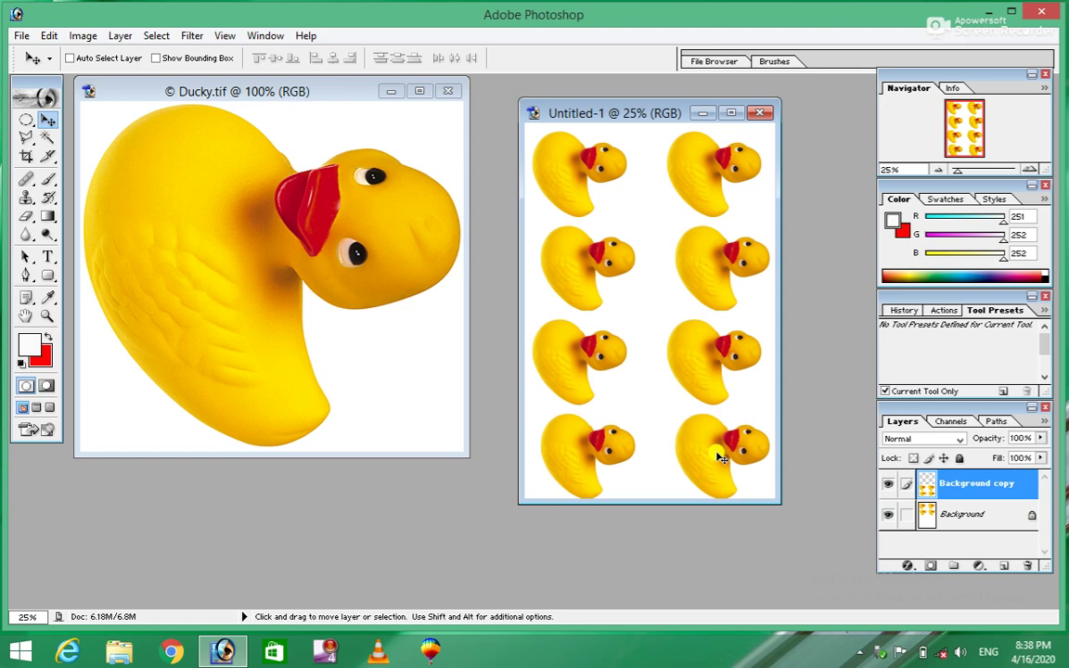
key("ctrl+p")
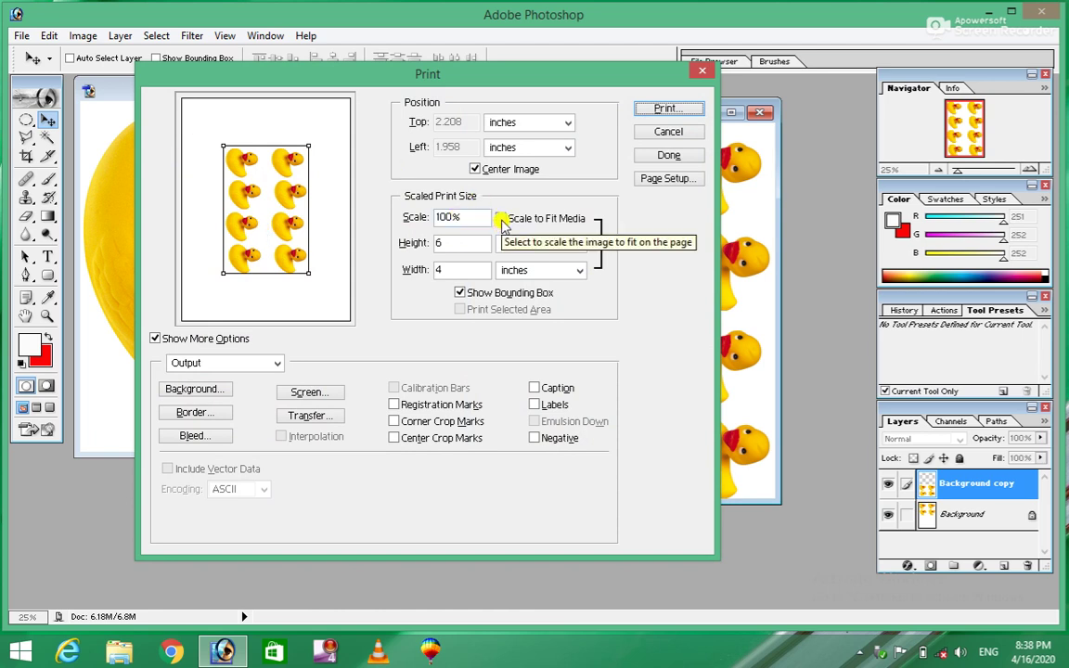
- Turn on Scale to Fit Media and select the Epson Stylus Photo T60 printer
left_click(501, 219)
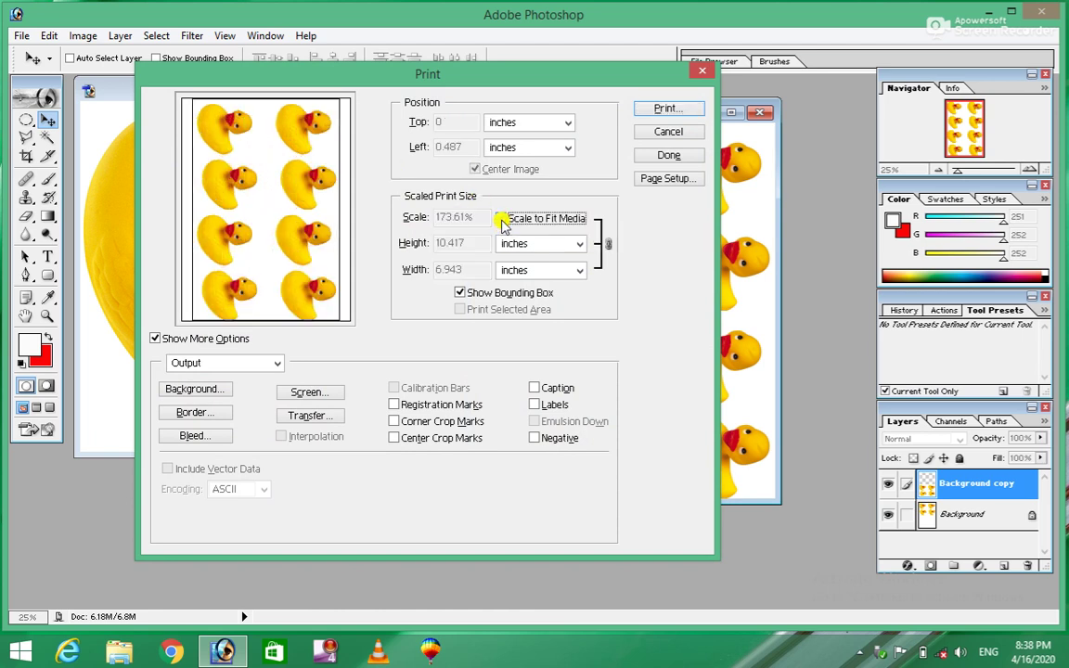
left_click(666, 110)
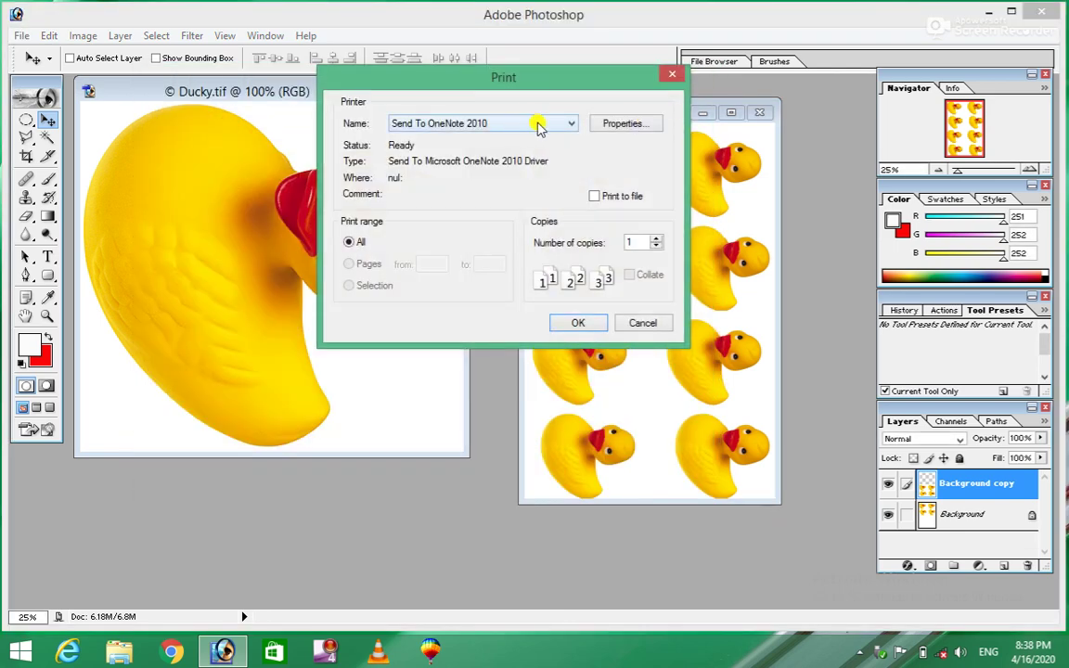
left_click(538, 125)
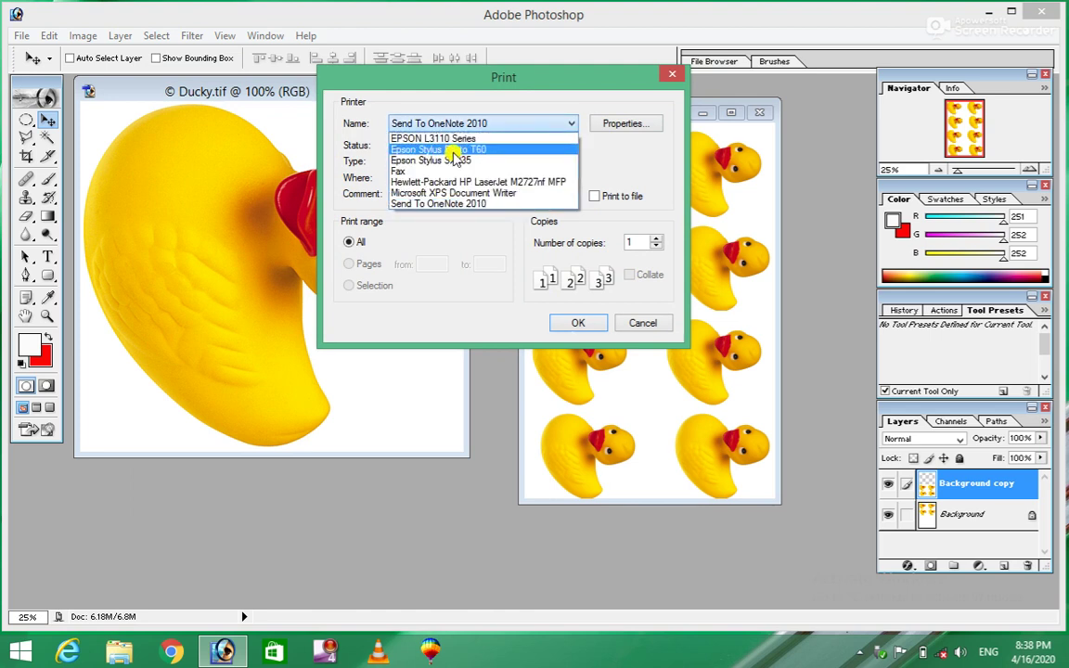
left_click(455, 151)
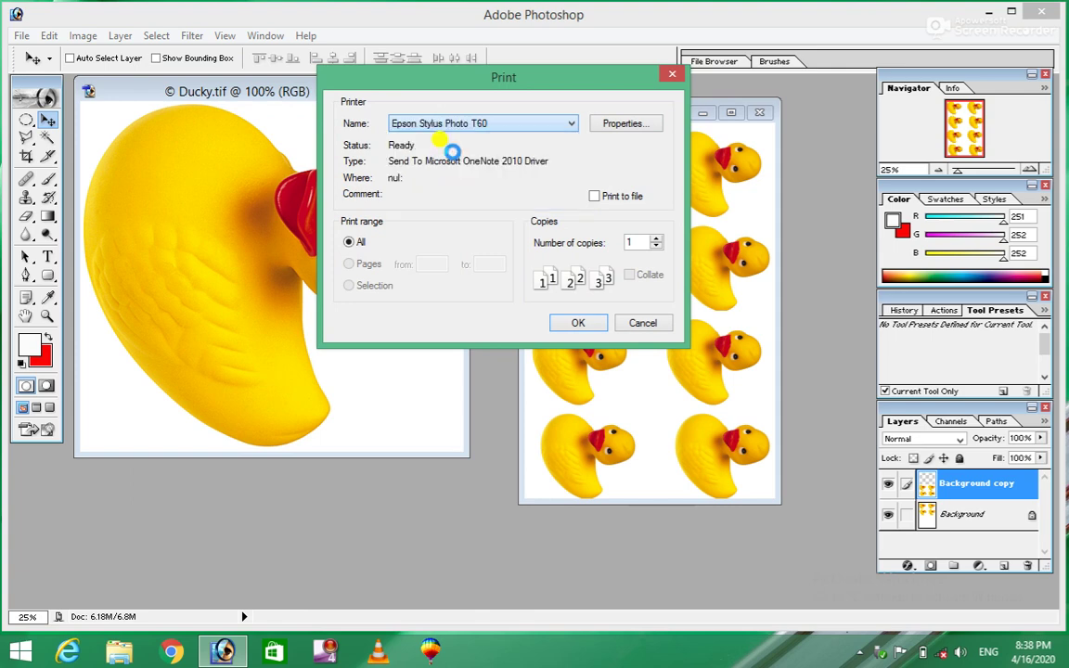
left_click(649, 124)
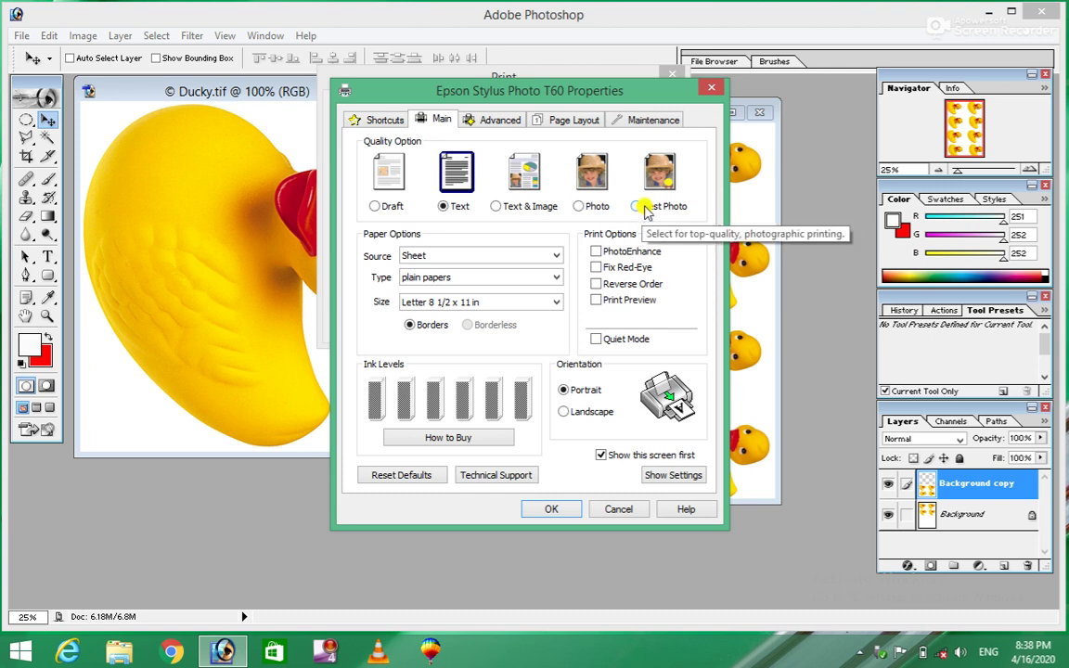
- Set Best Photo quality on Epson Photo paper at 10 x 15 cm (4 x 6 in), then cancel printing
left_click(639, 206)
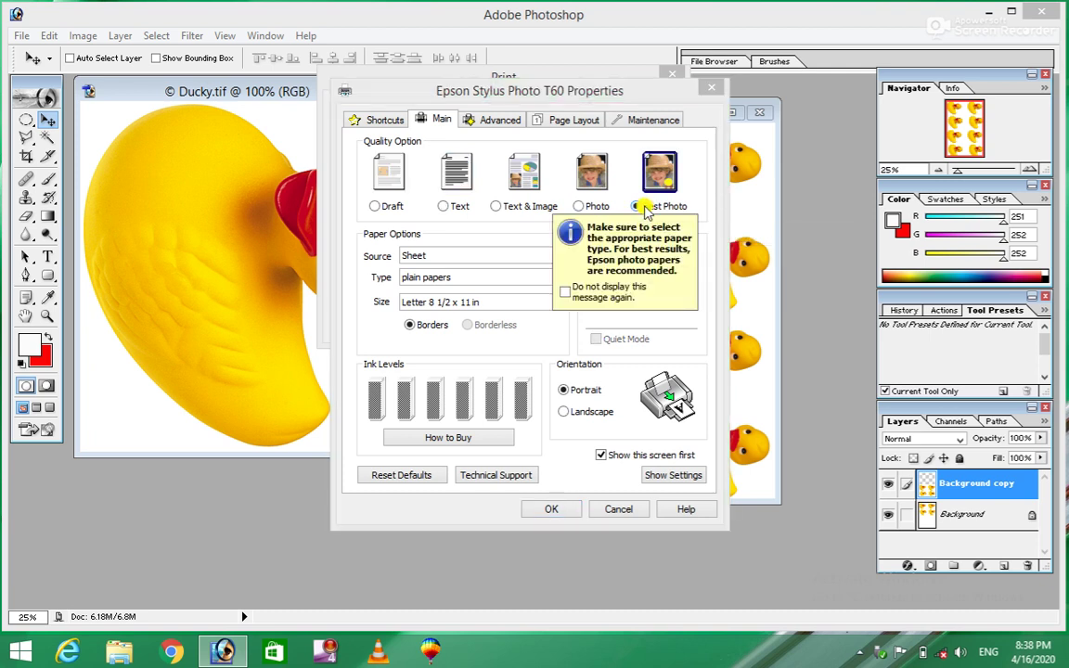
left_click(422, 278)
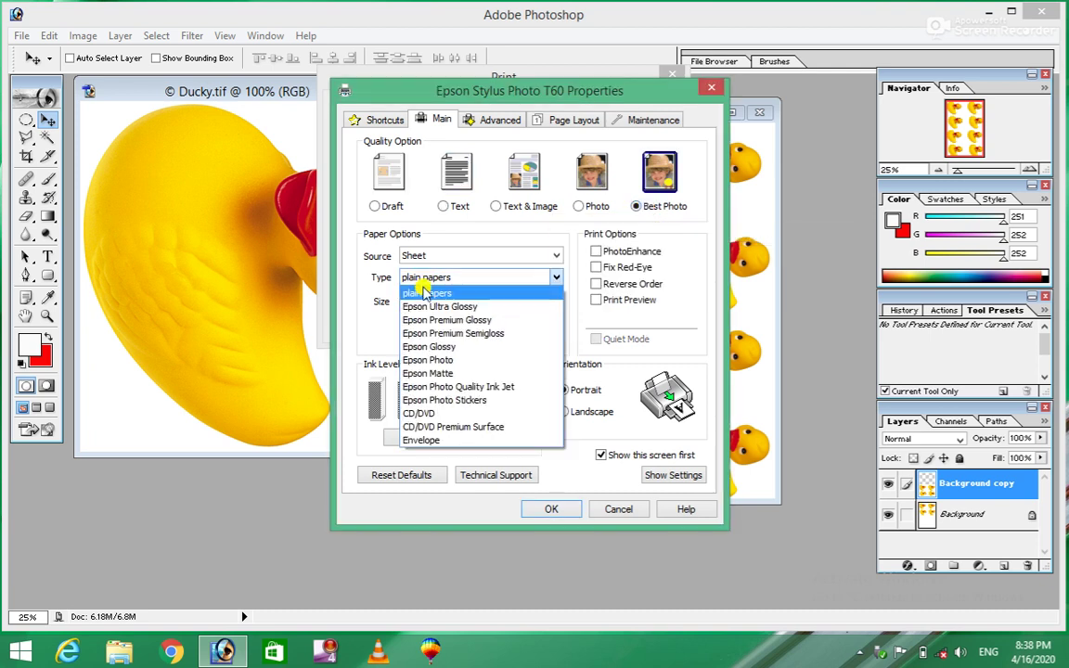
left_click(415, 359)
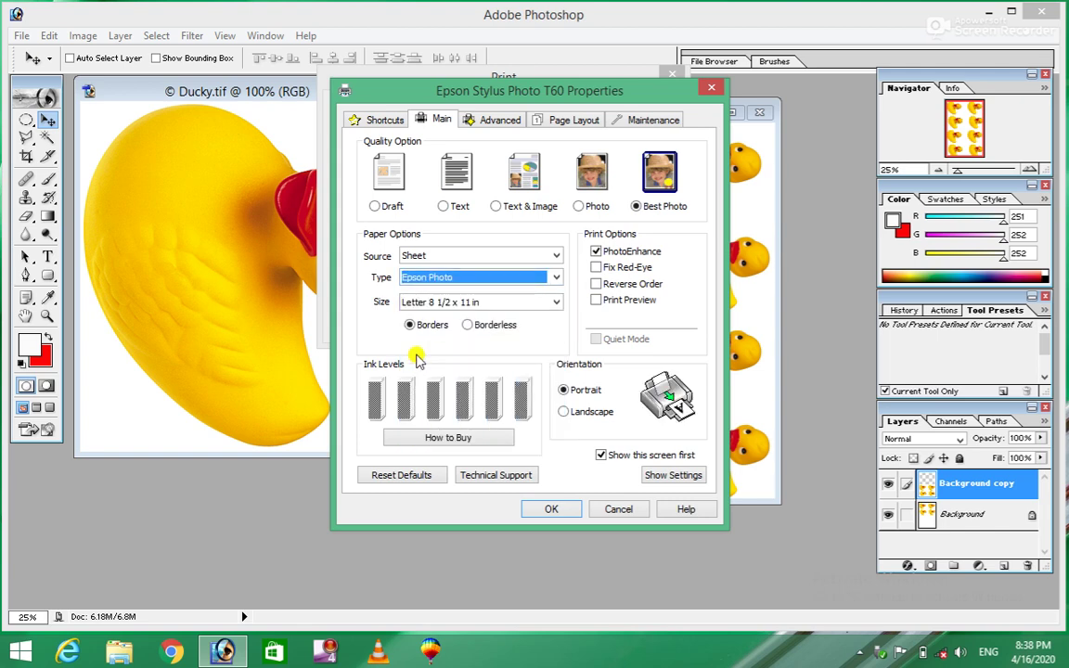
left_click(496, 302)
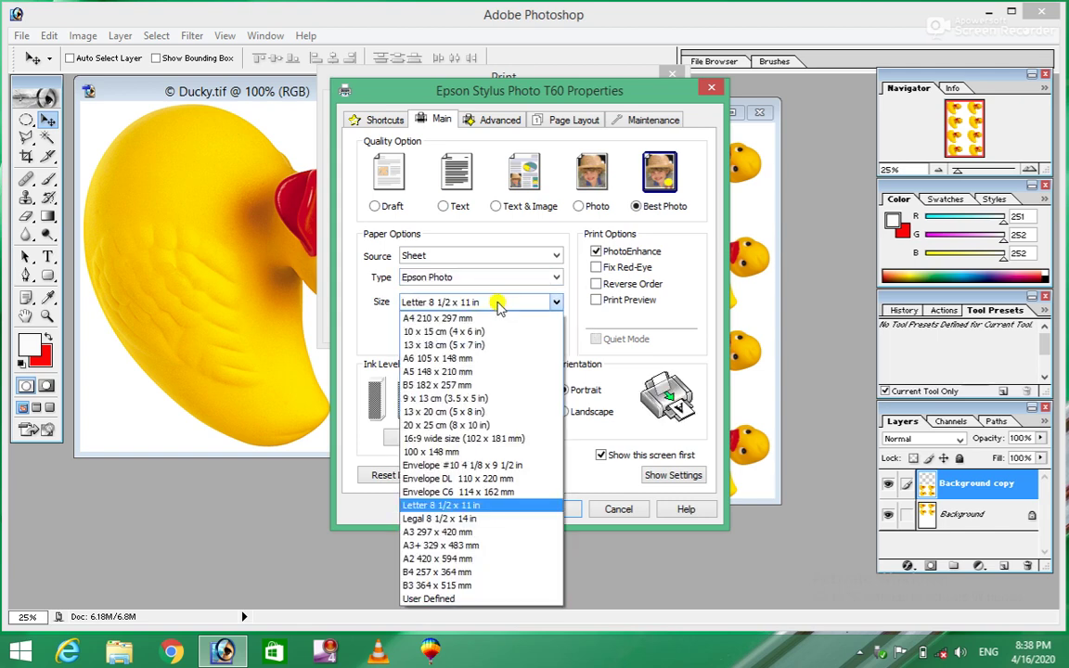
left_click(453, 333)
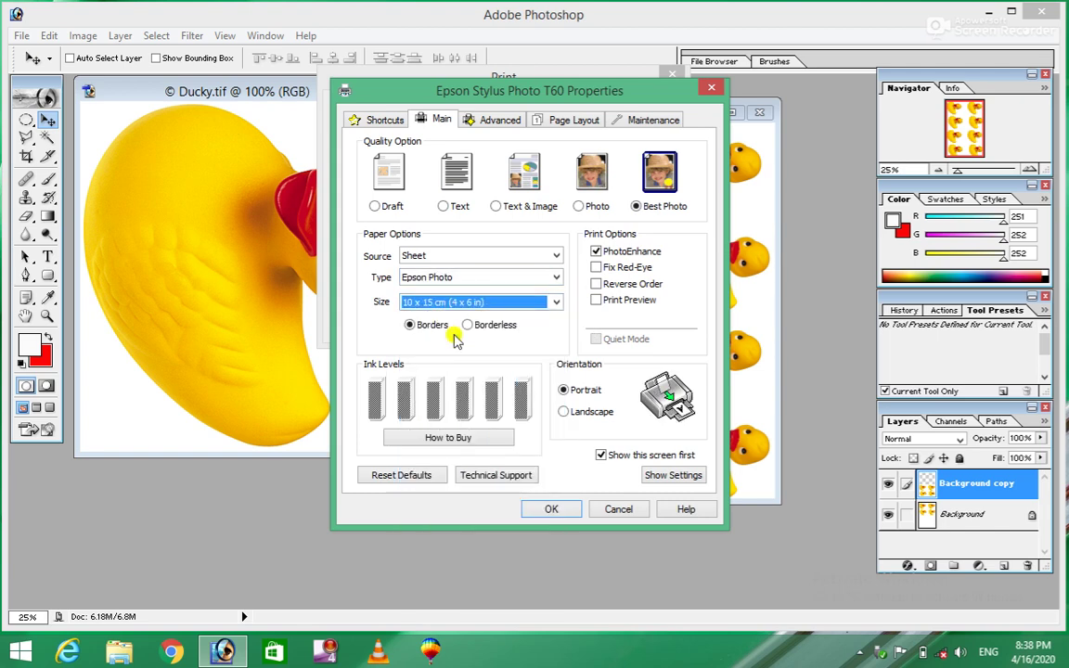
left_click(552, 511)
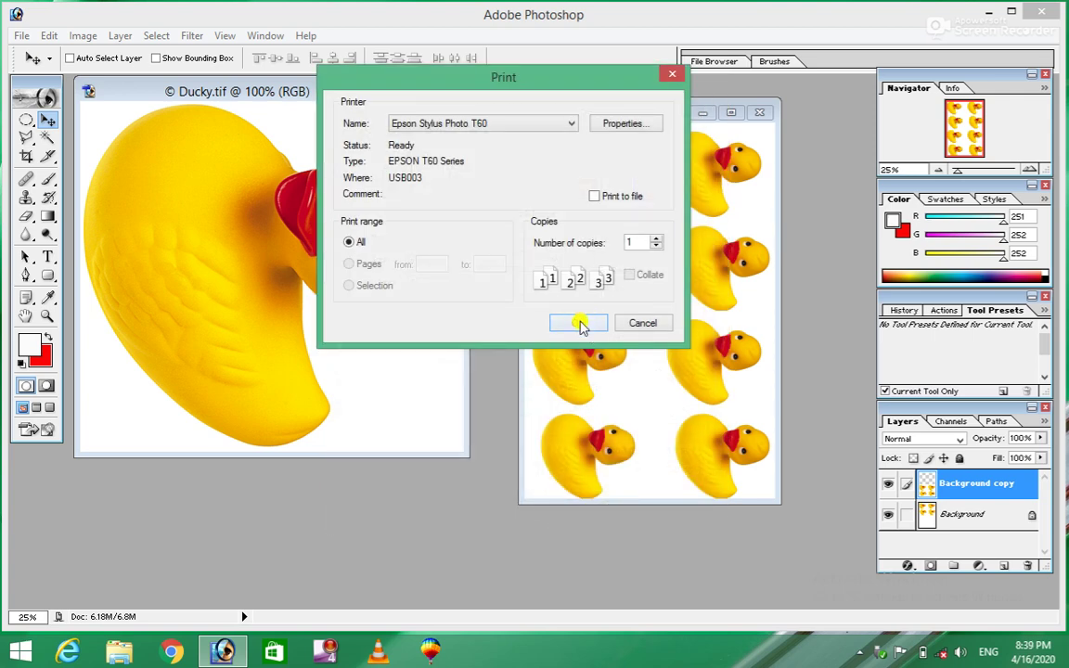
left_click(638, 325)
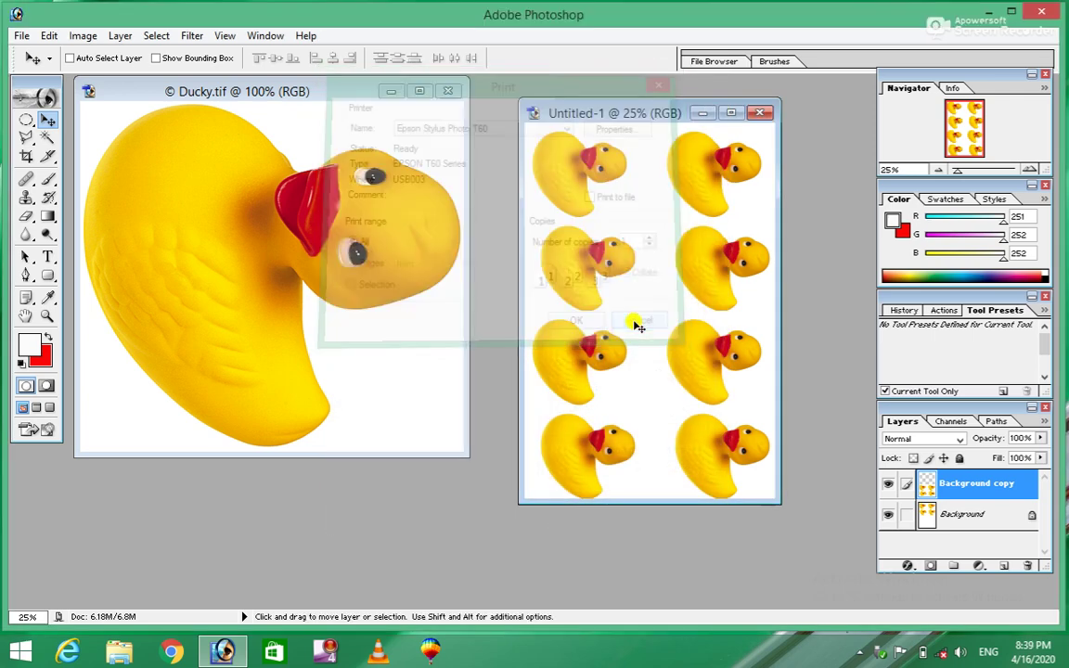
left_click(83, 36)
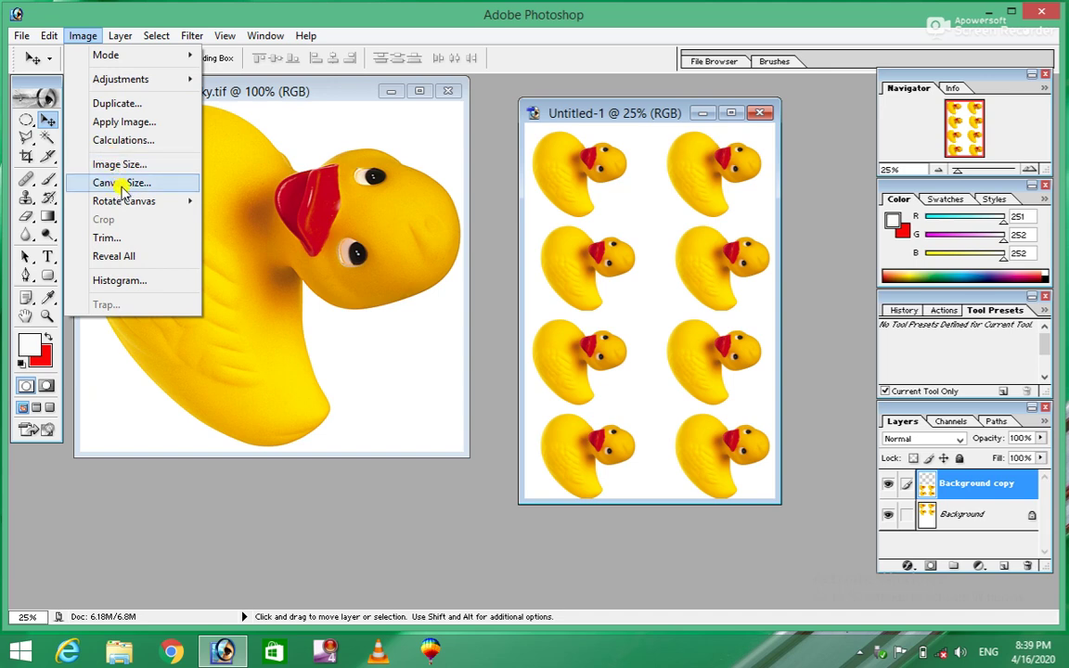
left_click(122, 183)
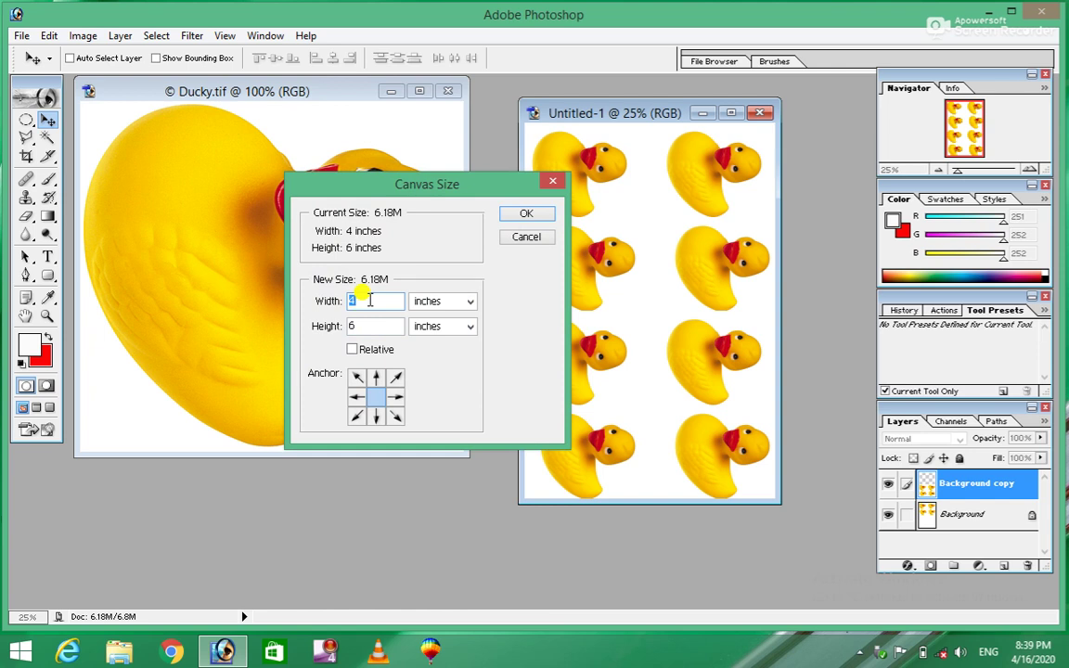
left_click(529, 239)
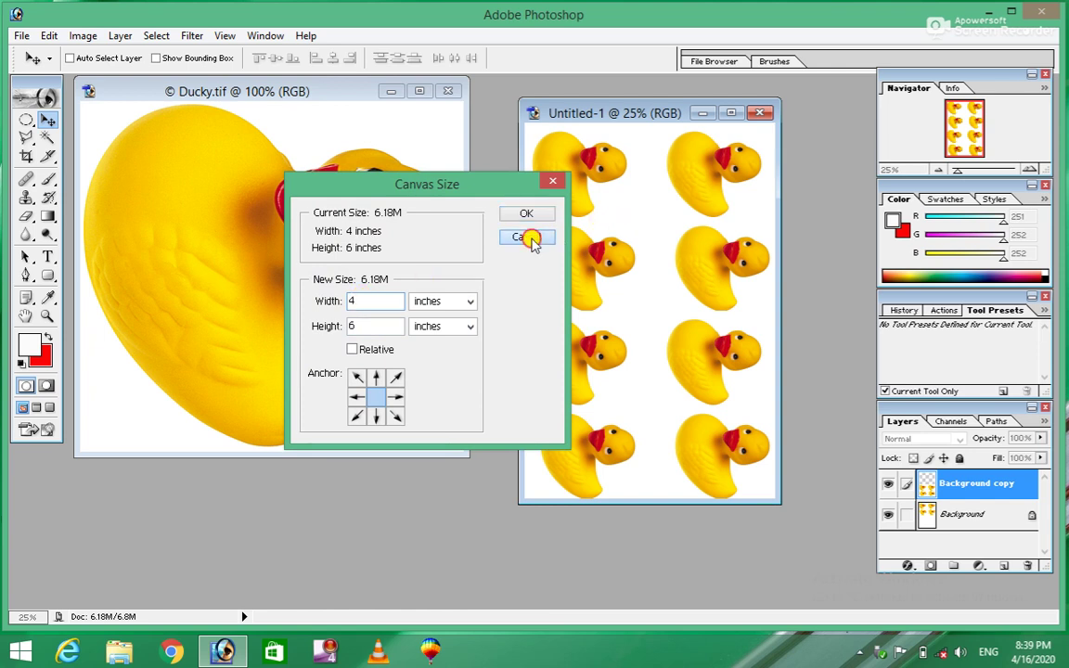
left_click(86, 35)
mouse_move(124, 200)
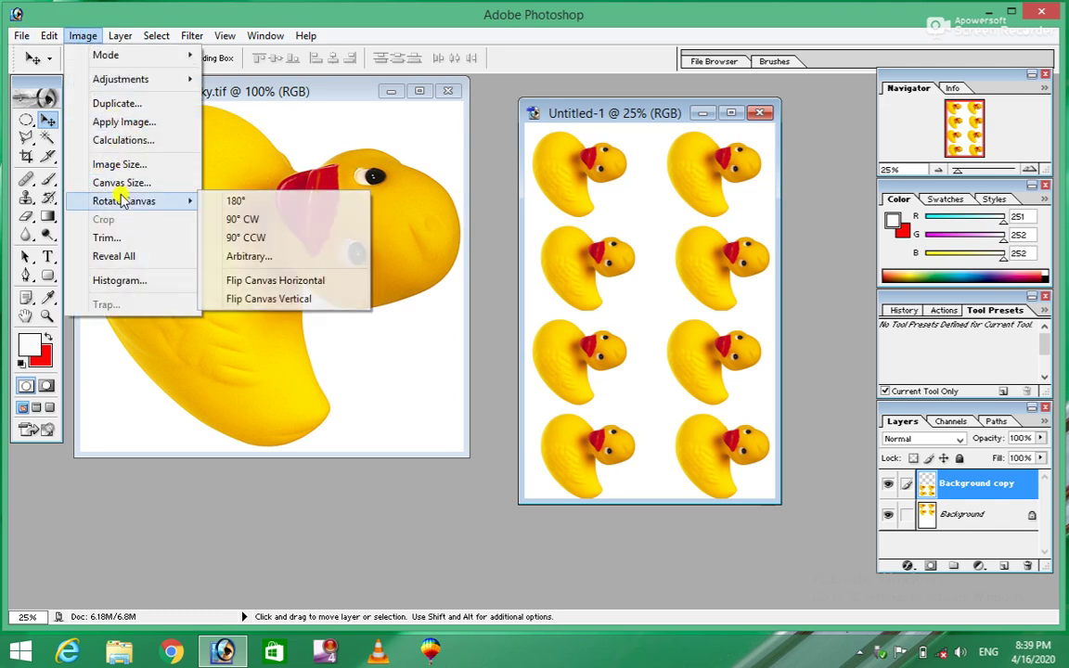
left_click(106, 238)
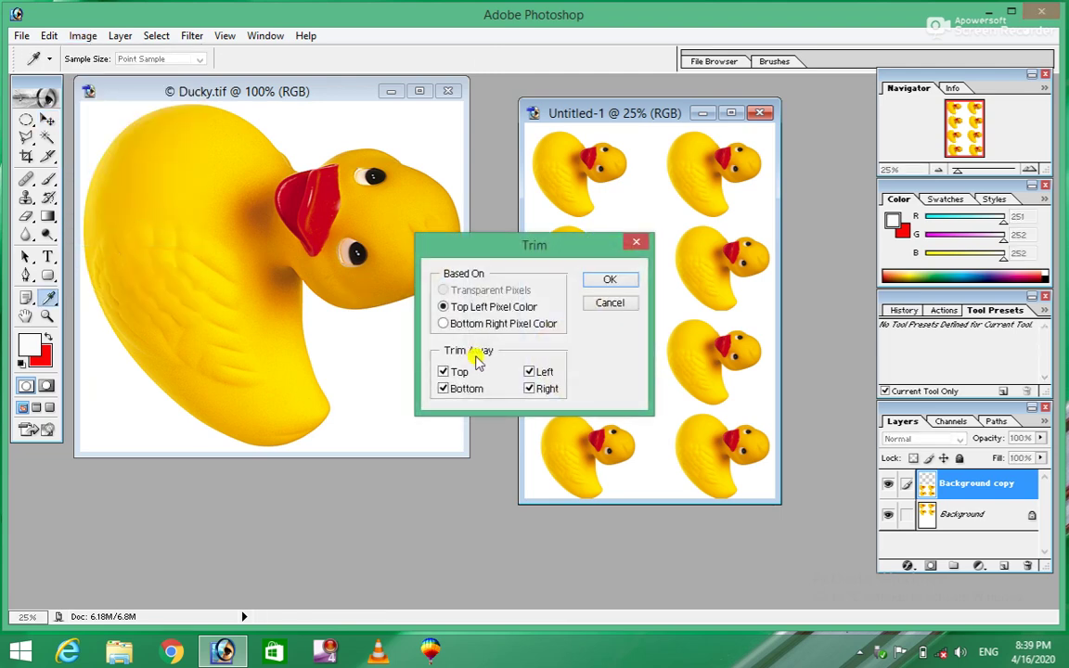
left_click(609, 303)
key("v")
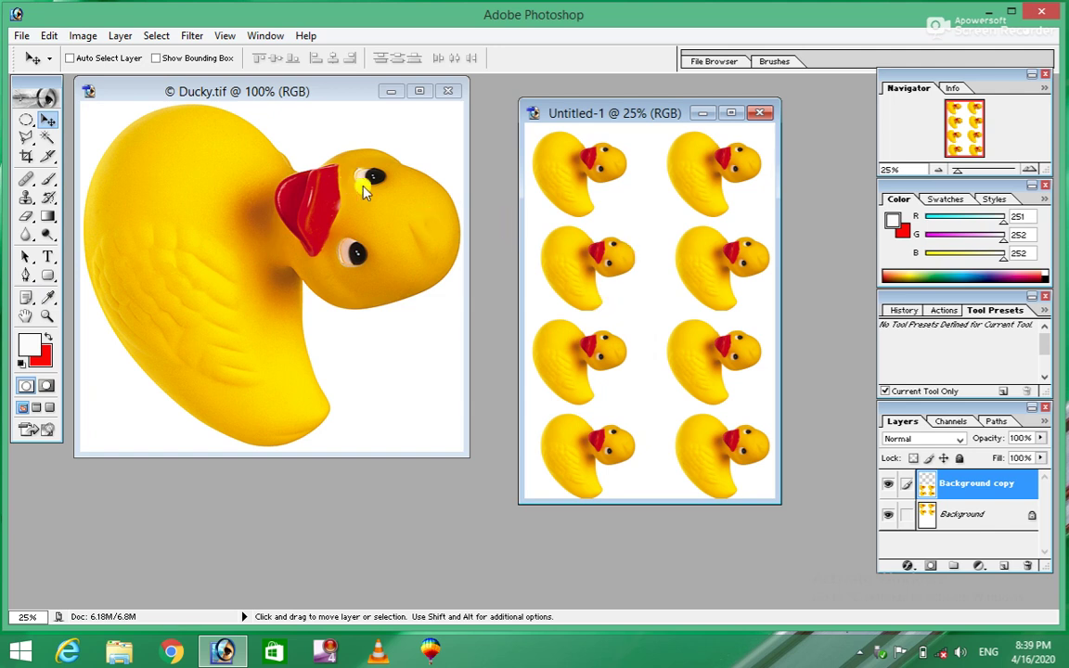
left_click(84, 37)
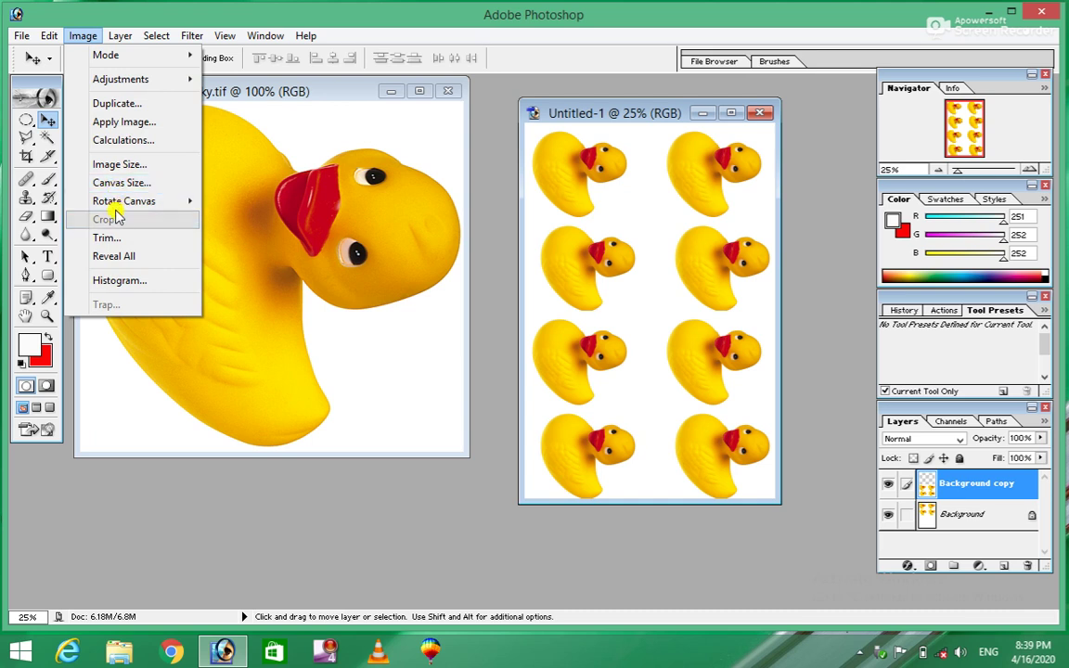
left_click(385, 240)
key("ctrl+a")
left_click(643, 293)
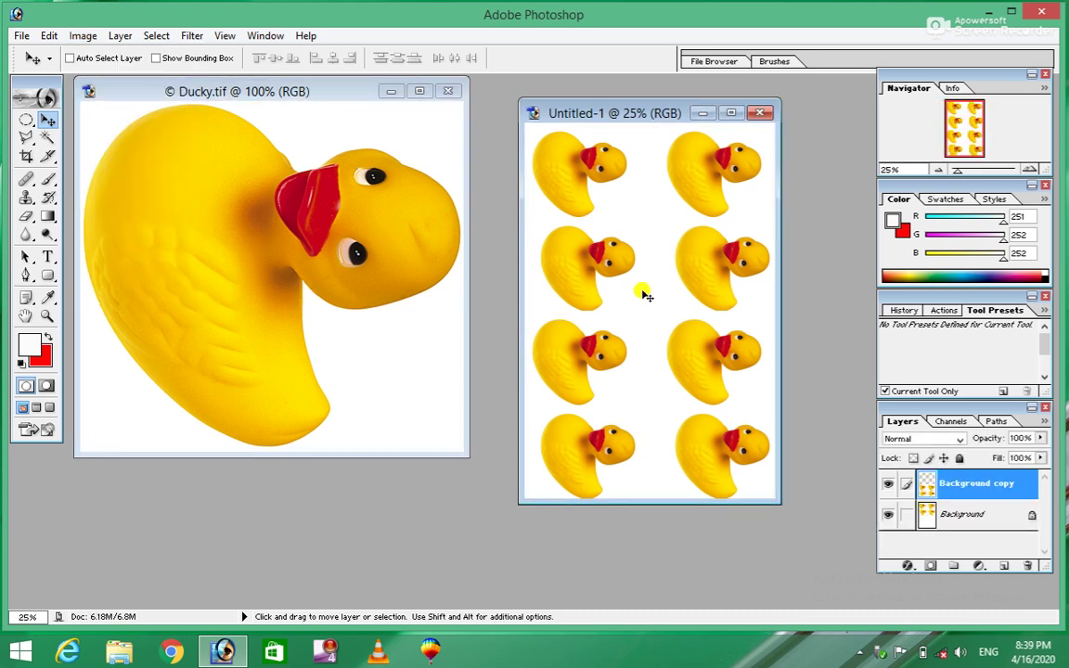